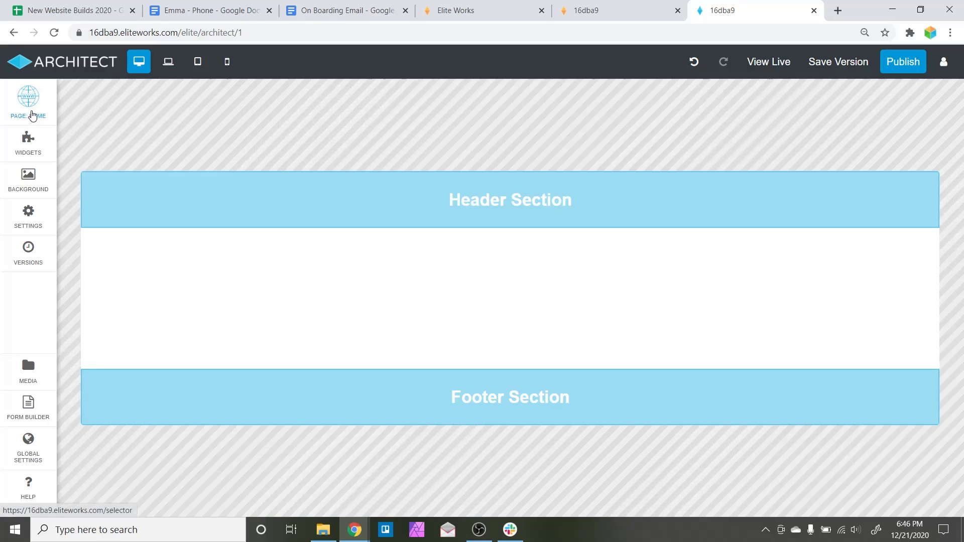
Step: Add a new header to the website's components, open it, and close its settings
click(18, 94)
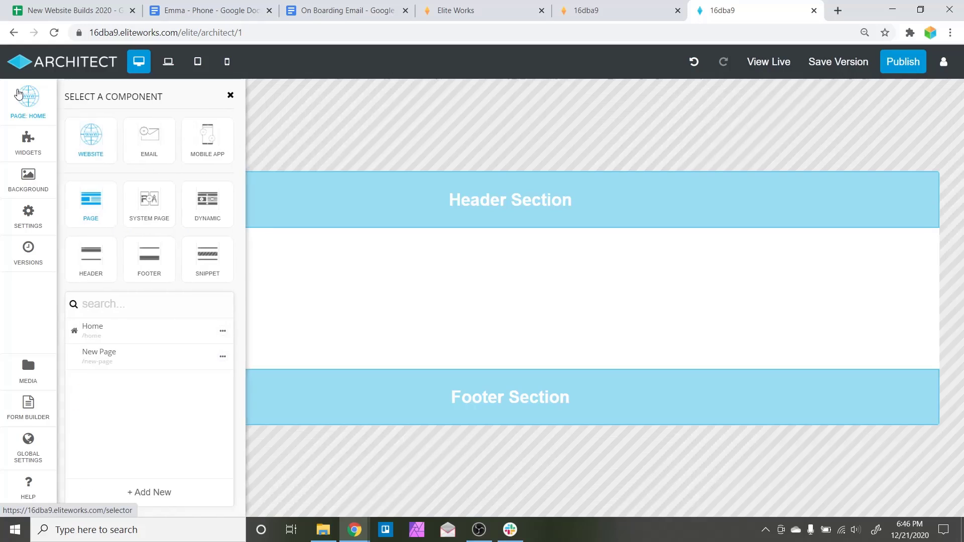
click(87, 261)
click(148, 279)
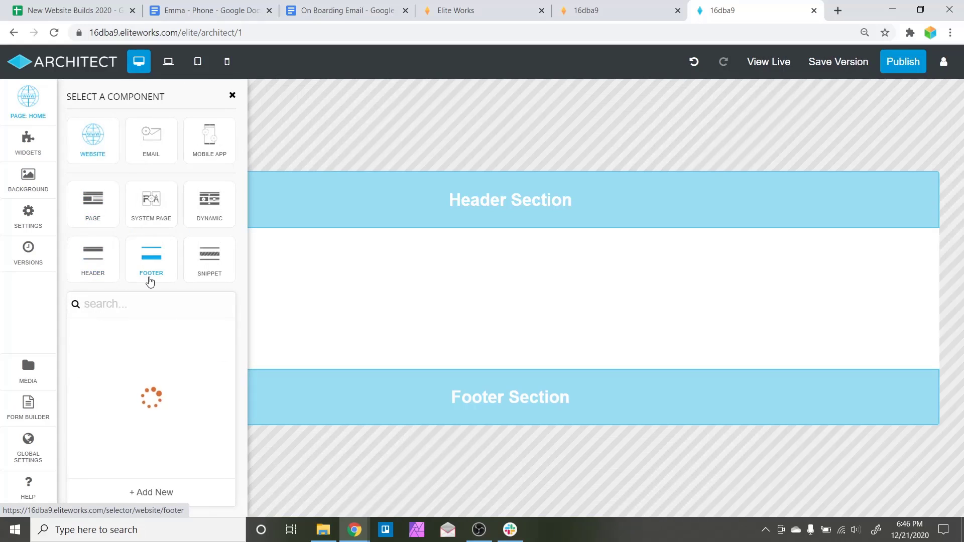
click(105, 281)
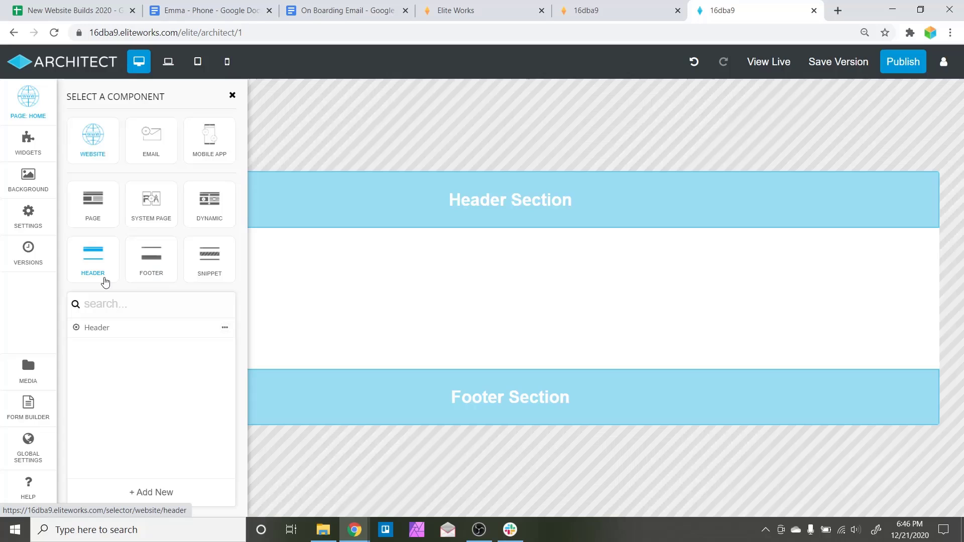
click(168, 491)
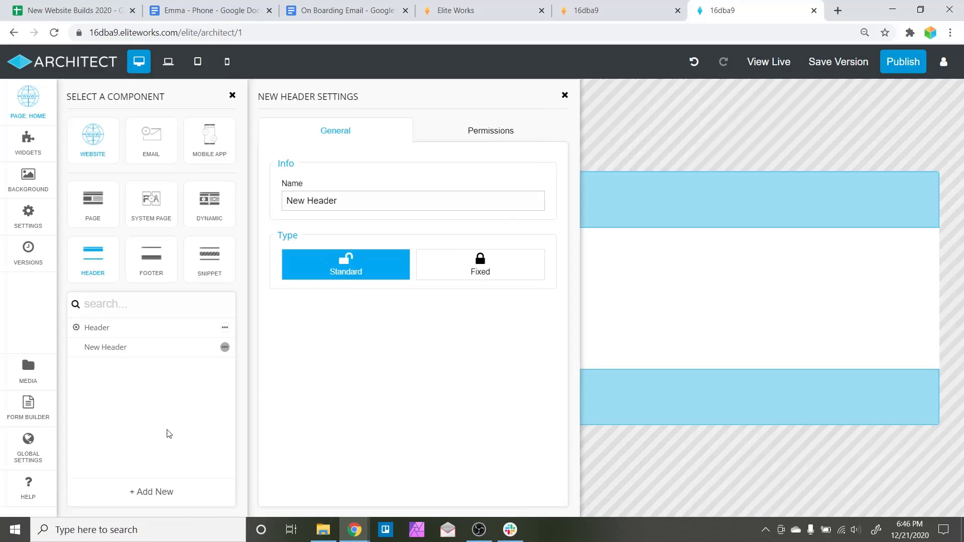
click(180, 346)
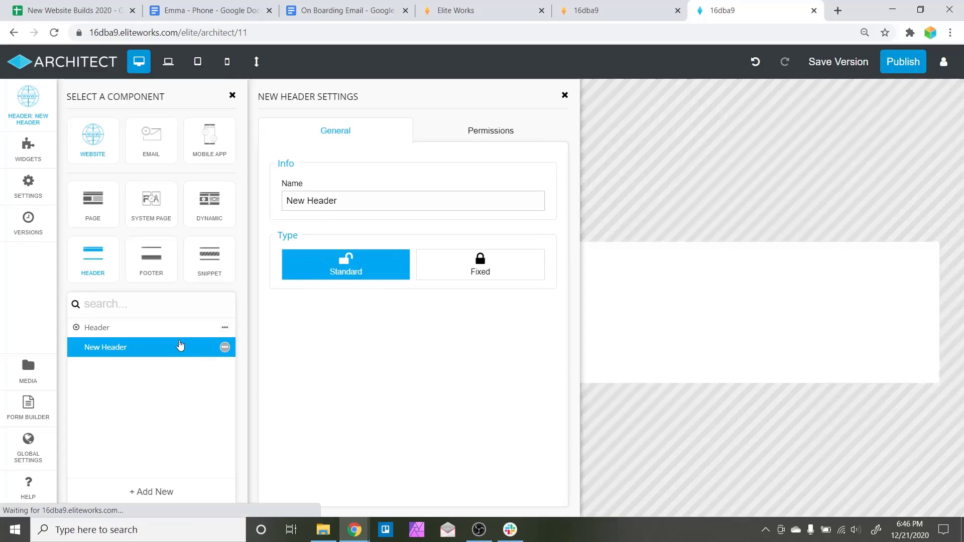
click(565, 97)
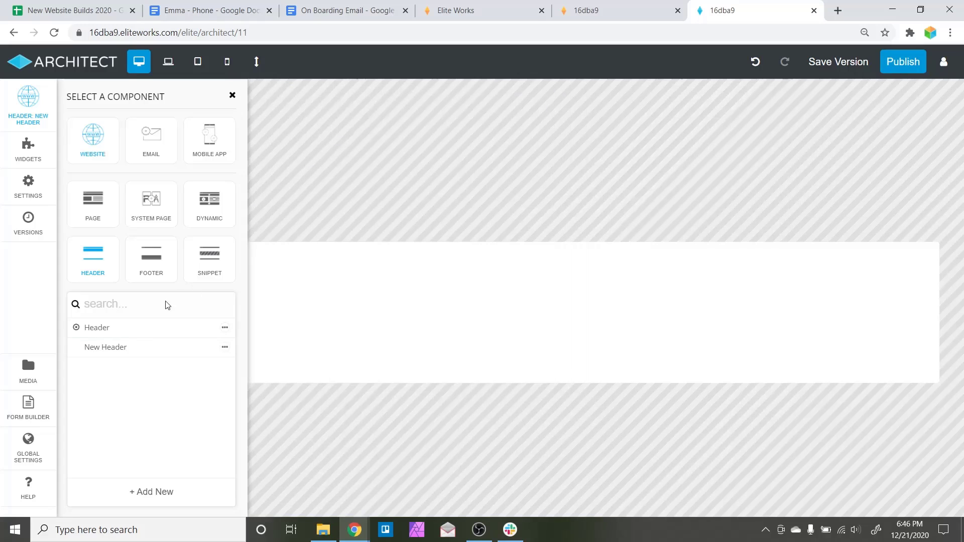
Step: Open the existing default component named Header for editing
click(141, 334)
right_click(141, 334)
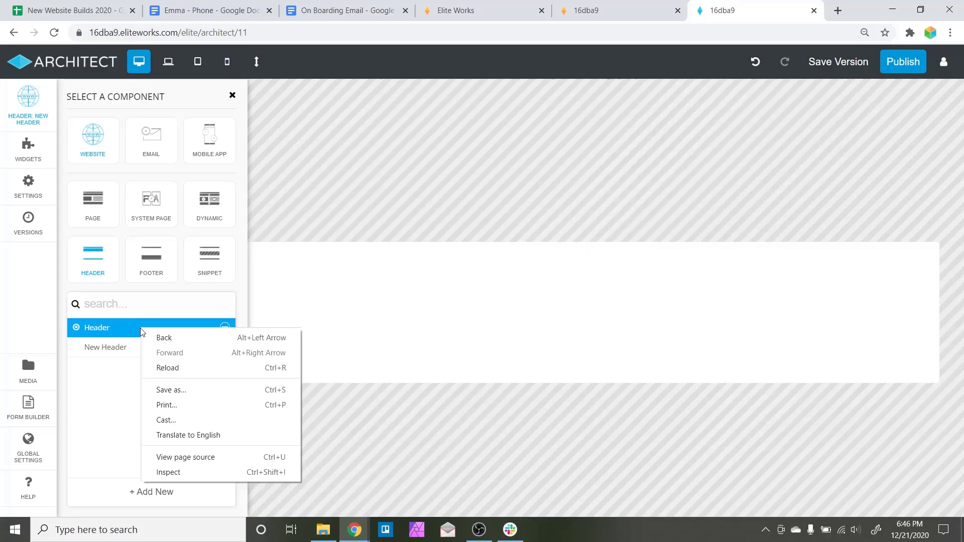
click(151, 338)
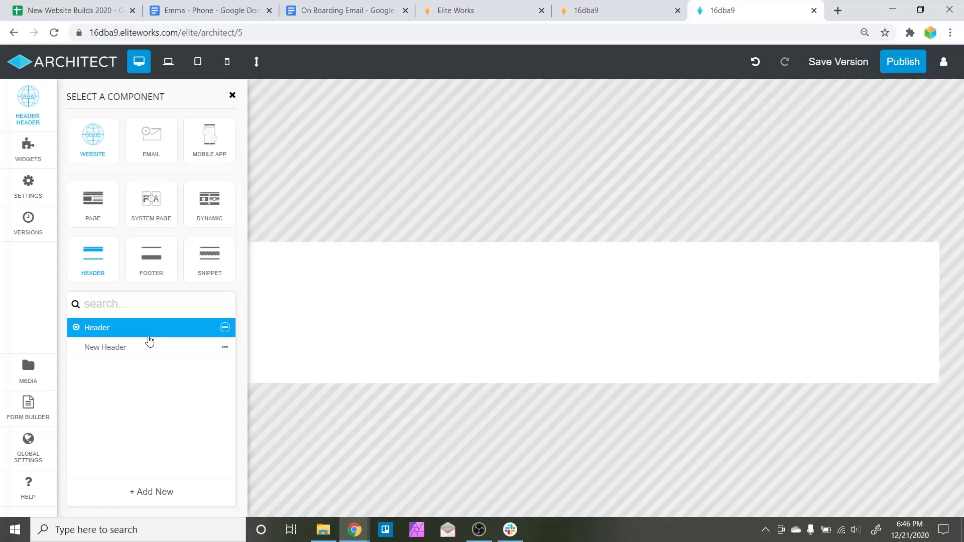
Step: Examine the options offered for the default Header and for New Header
click(224, 328)
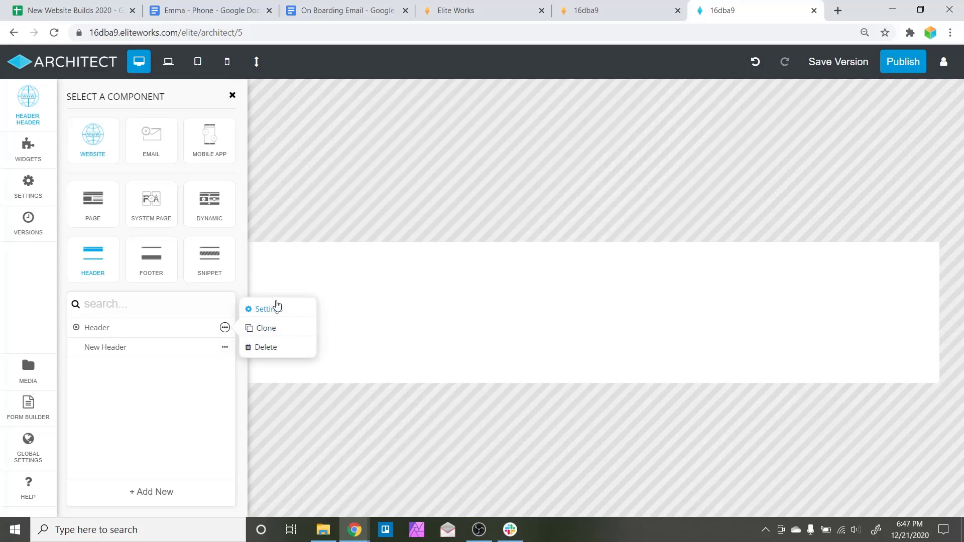
click(225, 349)
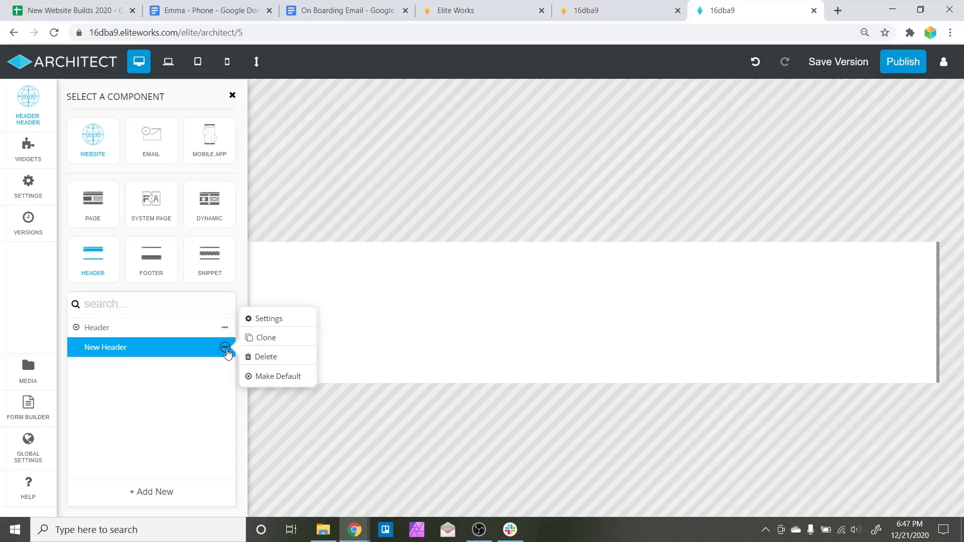
right_click(301, 380)
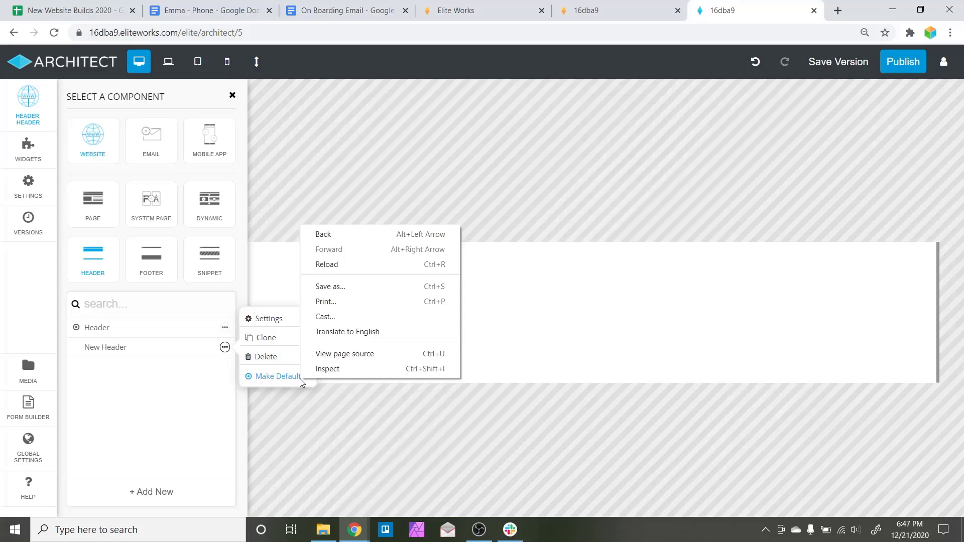
key(Escape)
click(300, 378)
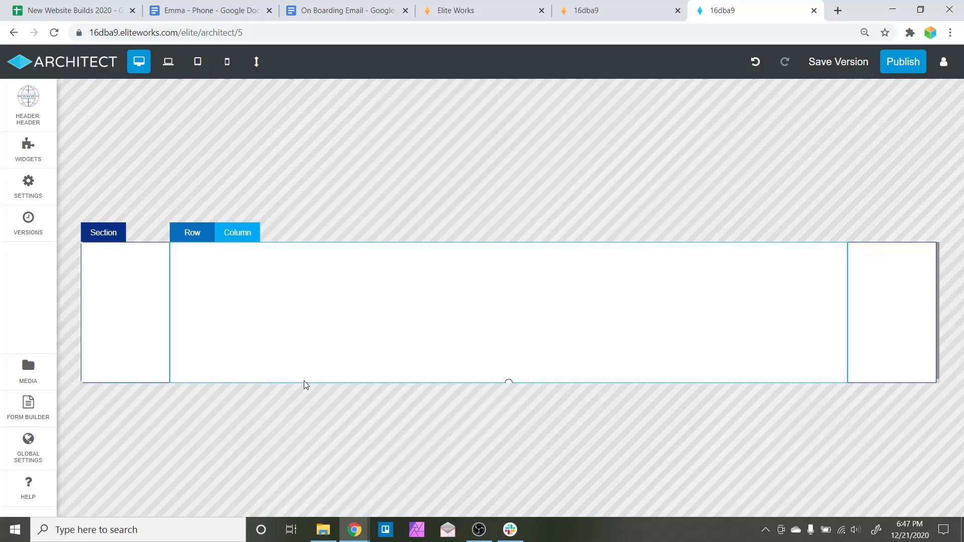
Step: View the website's list of pages, and close the component selection
click(48, 111)
click(83, 208)
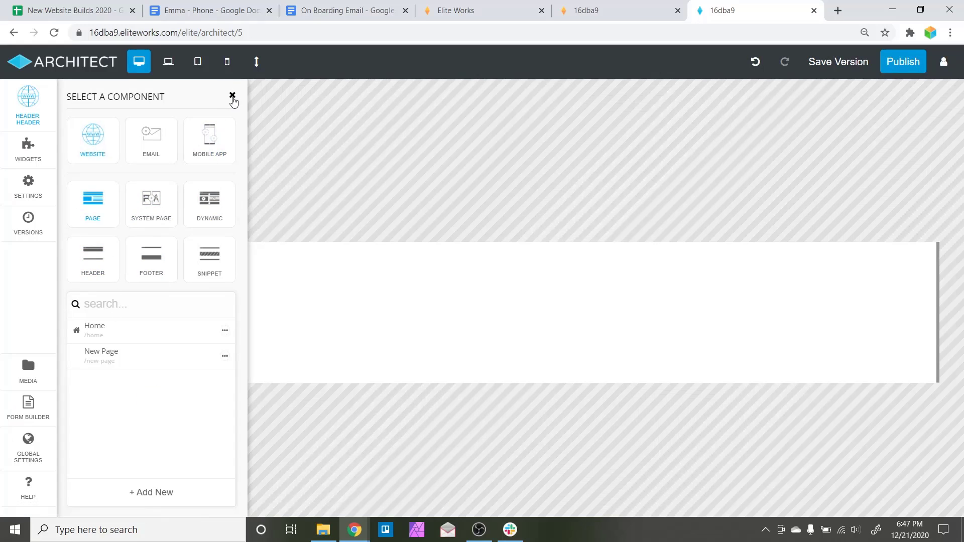
click(233, 97)
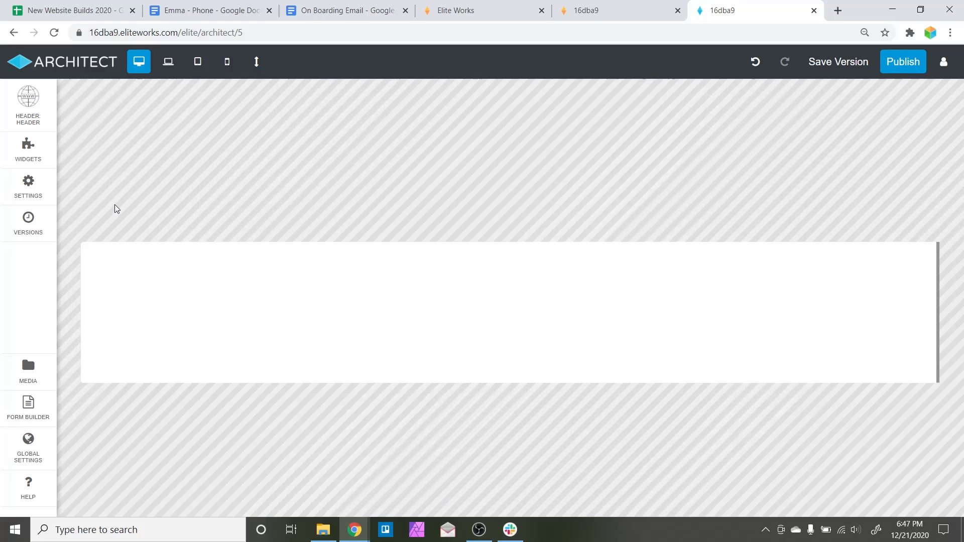
Step: Place a Menu widget from the Controls category in the right half of the header's column
click(42, 155)
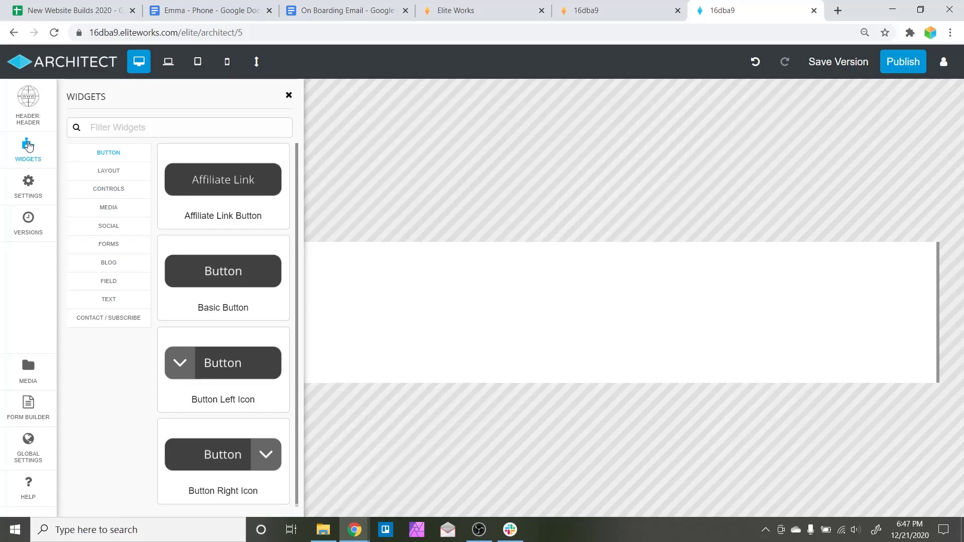
click(126, 195)
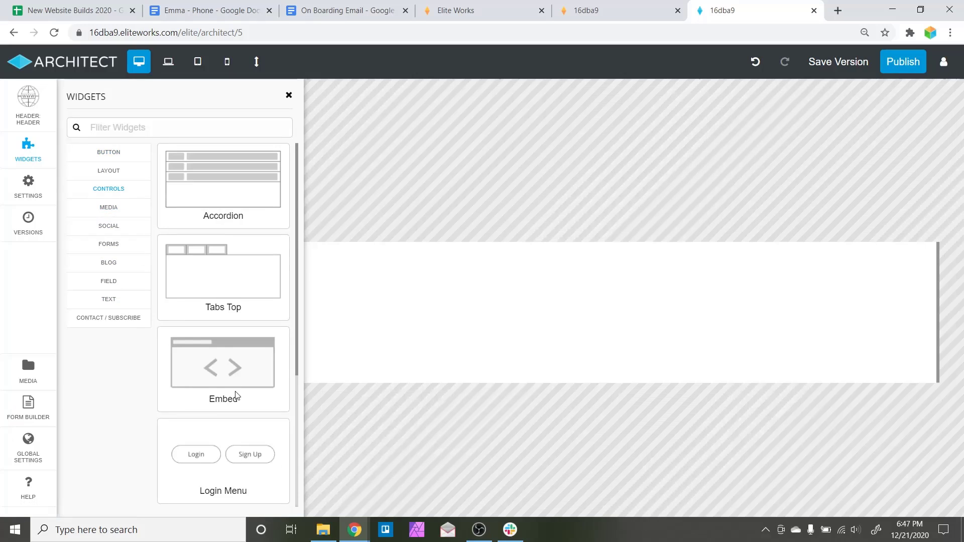
scroll(237, 395, down, 2)
scroll(237, 395, down, 2)
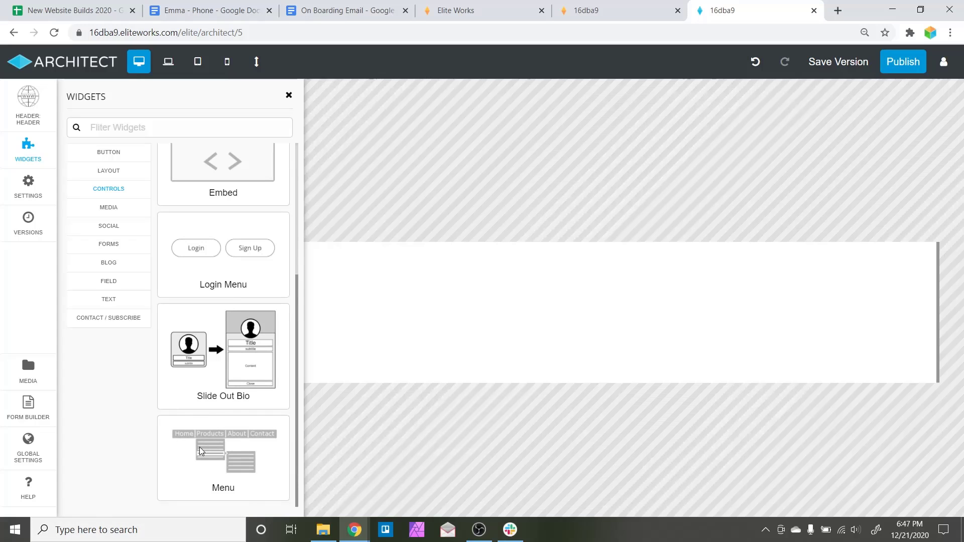
drag(200, 451, 564, 314)
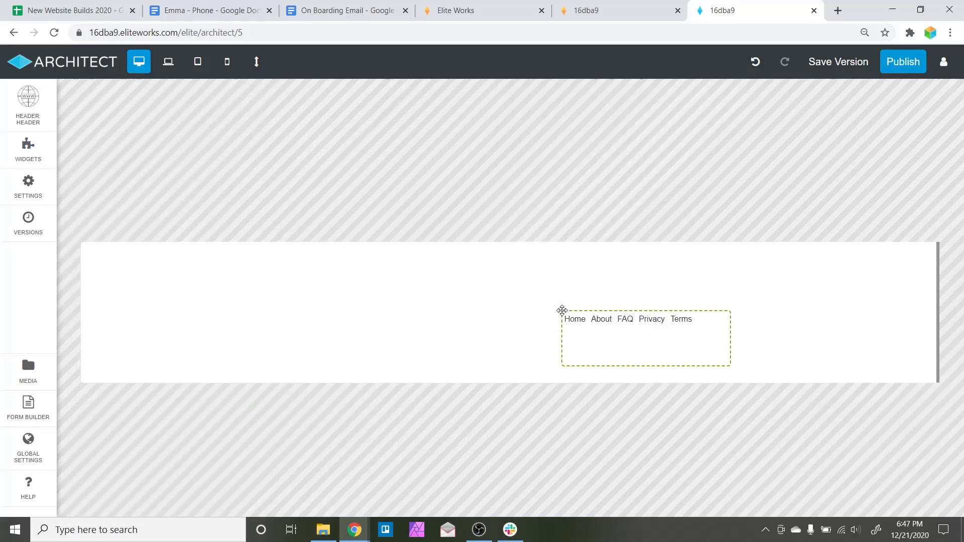
Step: Resize the menu widget to the height of a single text line and widen it toward the column's right edge
click(601, 326)
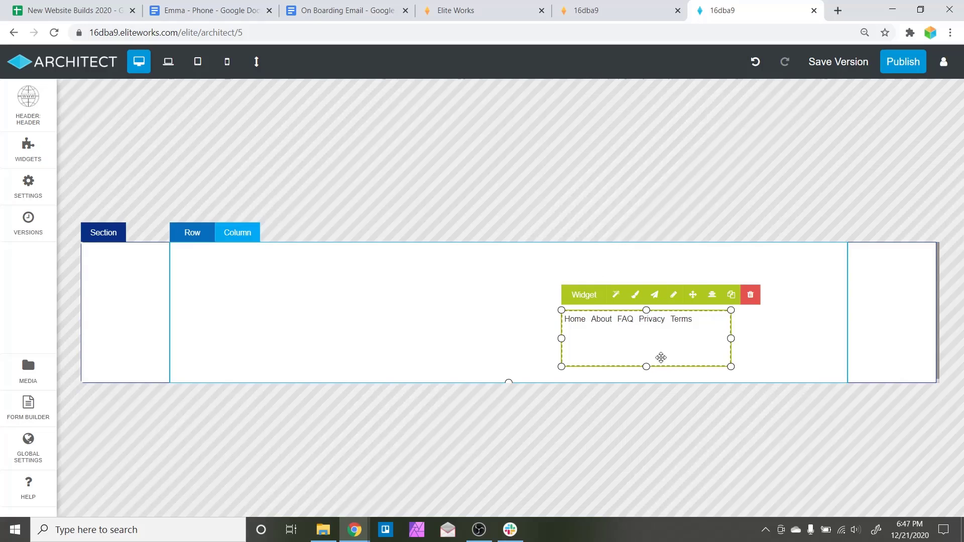
drag(647, 366, 648, 330)
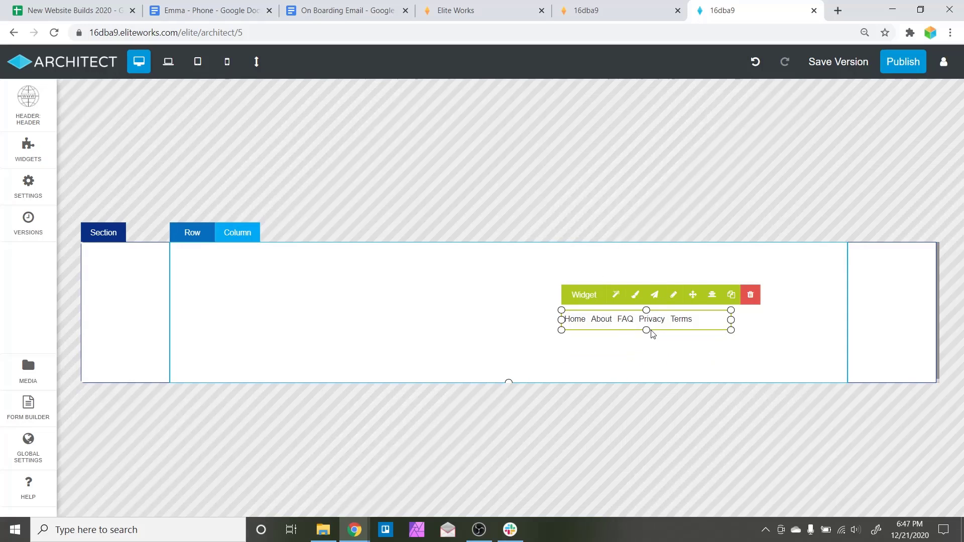
drag(731, 320, 812, 321)
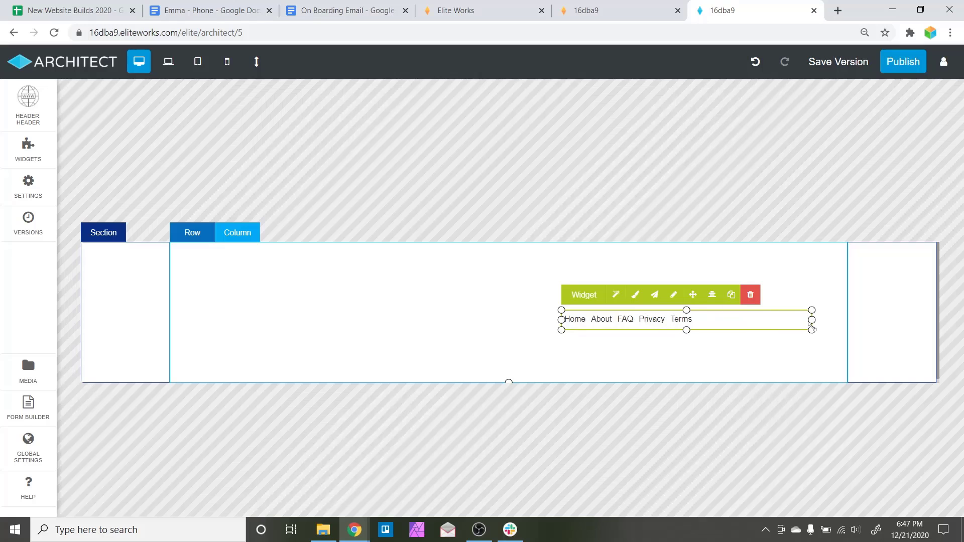
click(666, 356)
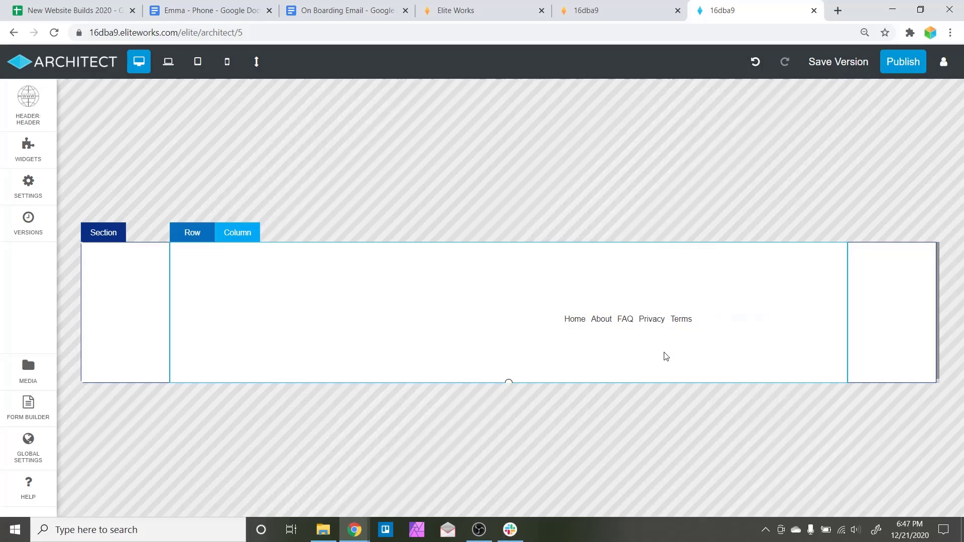
Step: Delete the FAQ, Privacy and Terms links from the menu widget's link list
right_click(645, 324)
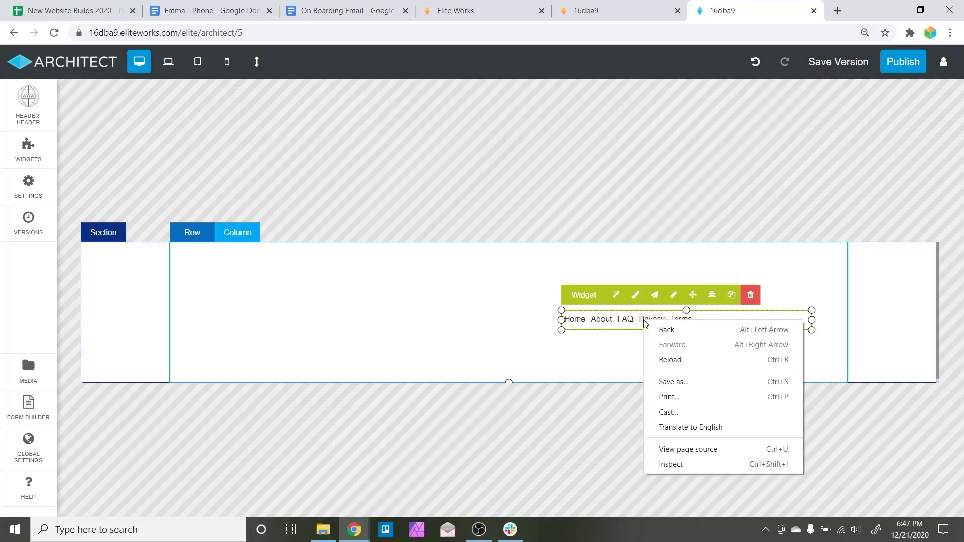
click(667, 291)
click(666, 291)
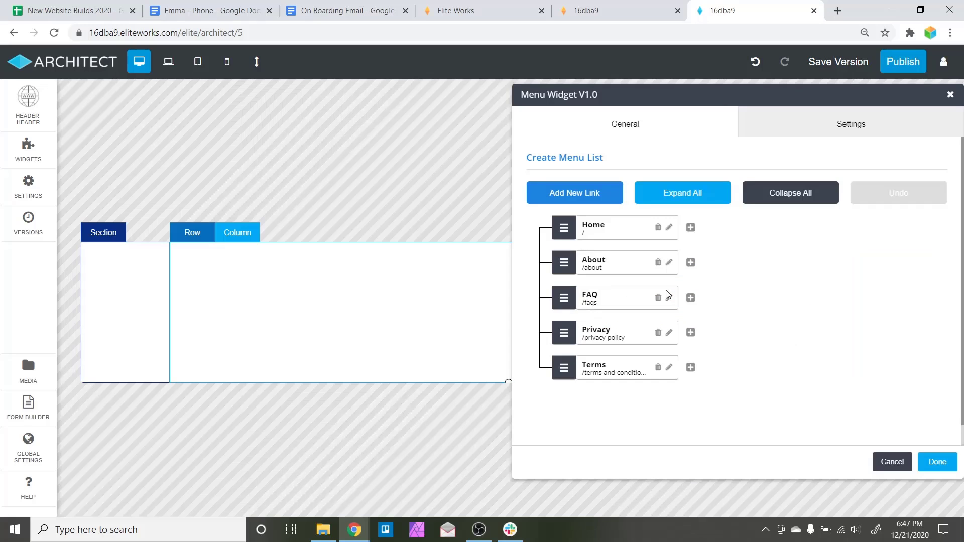
click(658, 297)
click(658, 298)
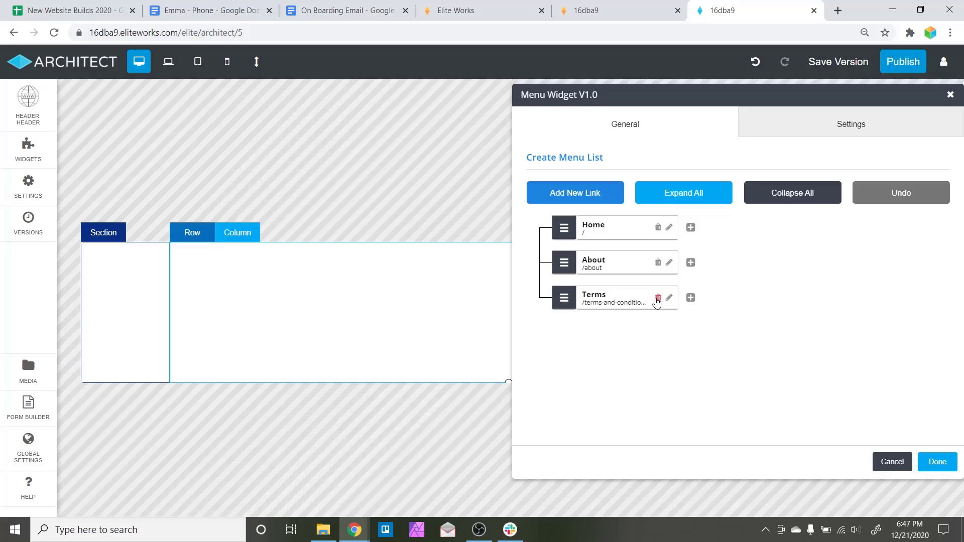
click(657, 297)
Step: Add a new menu link titled Contact
click(585, 194)
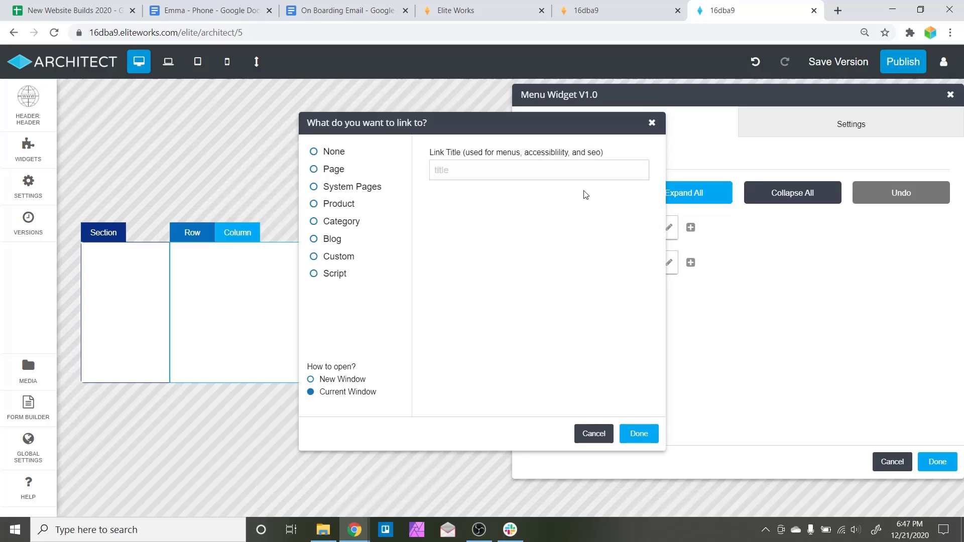
click(534, 174)
text(Contact)
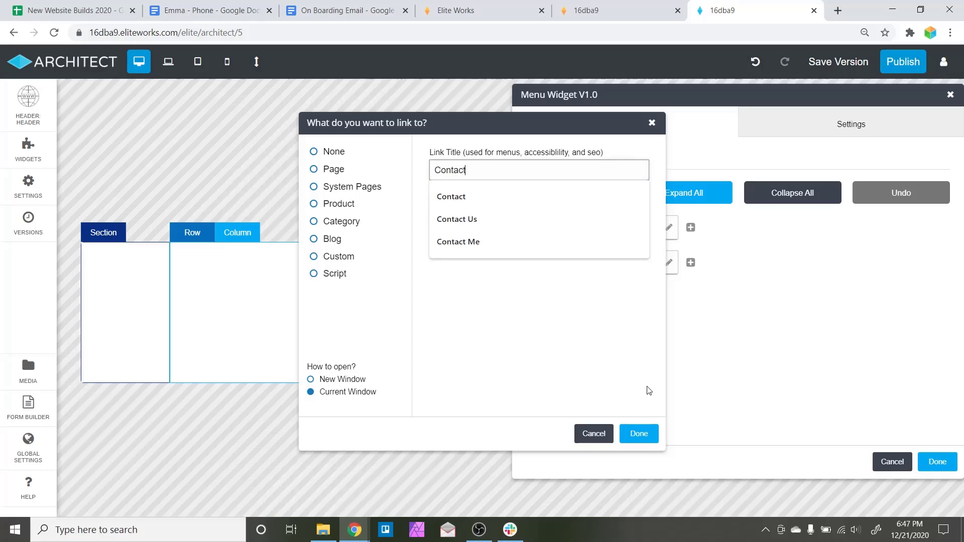
click(638, 433)
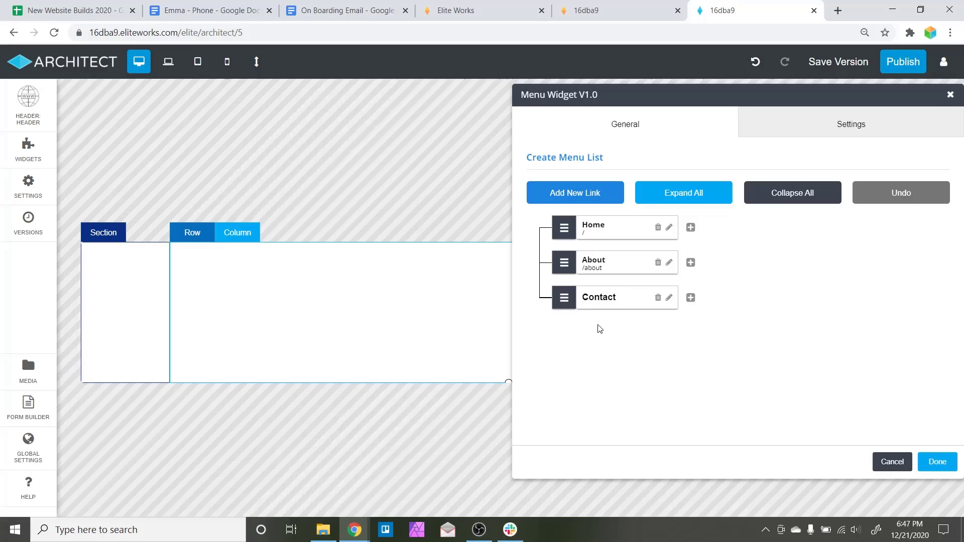
click(669, 299)
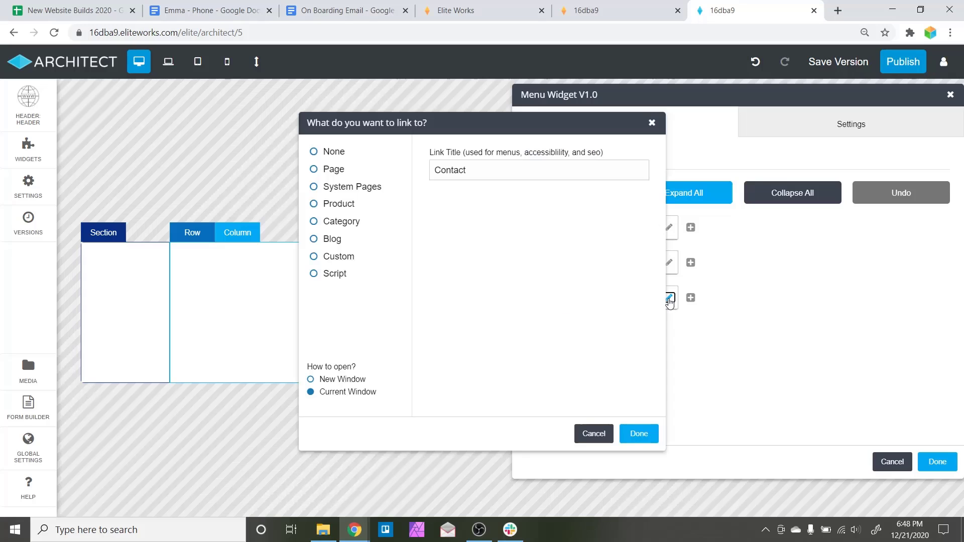
click(341, 256)
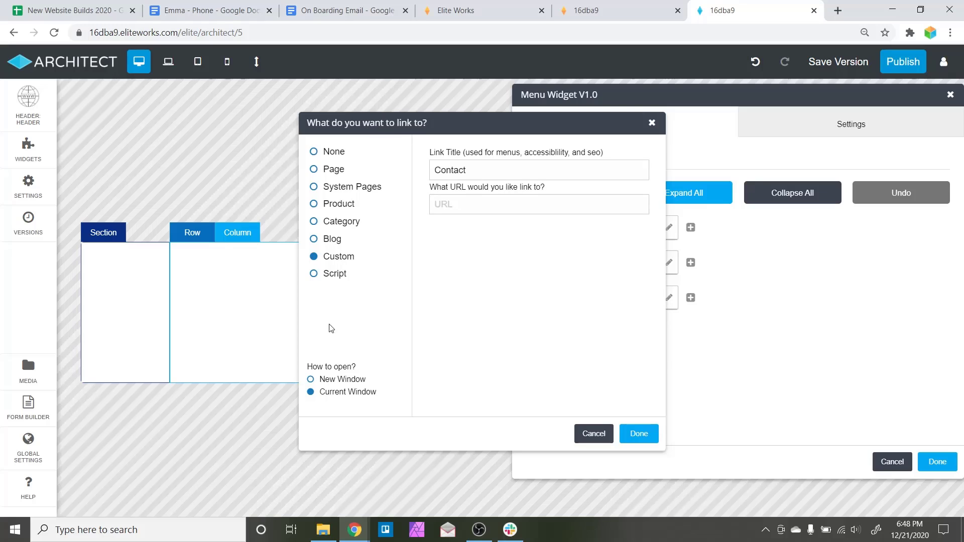
click(462, 205)
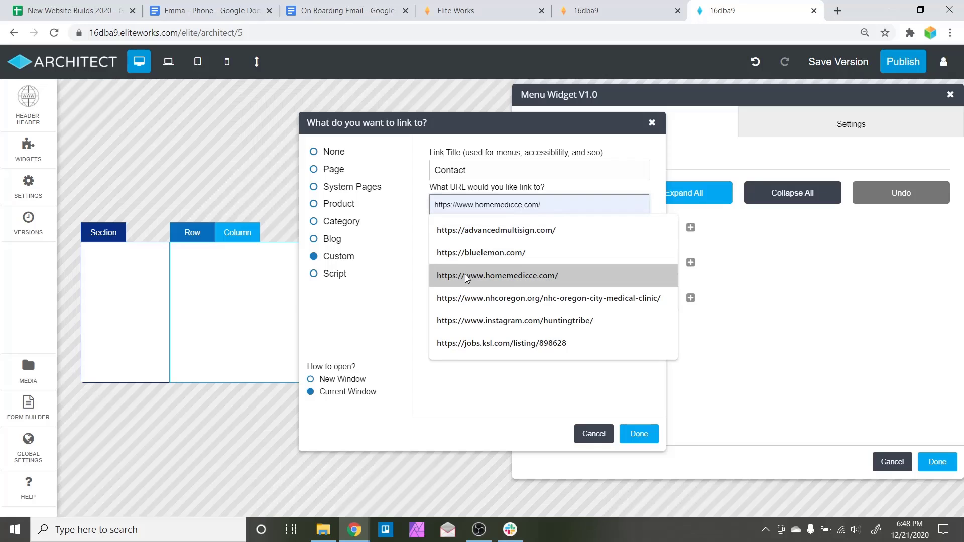
click(489, 257)
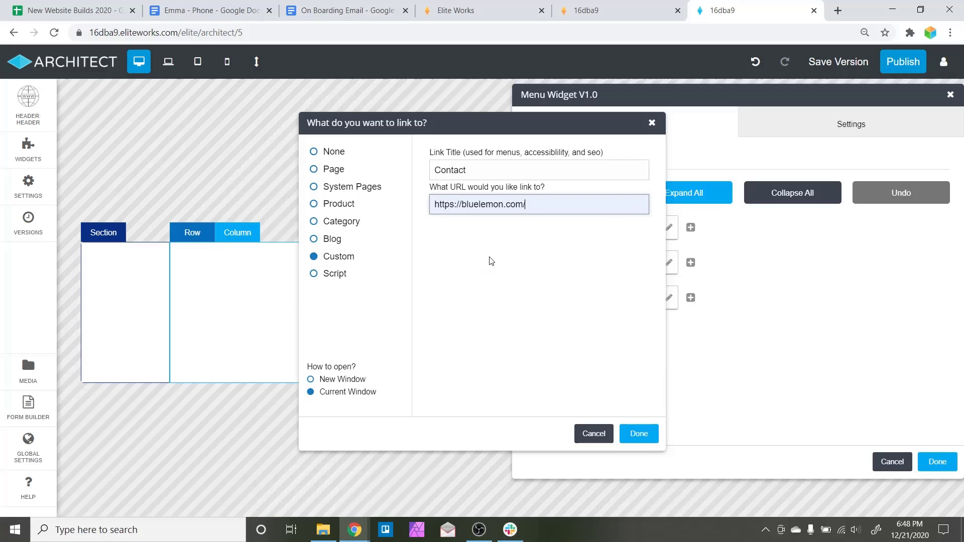
click(638, 436)
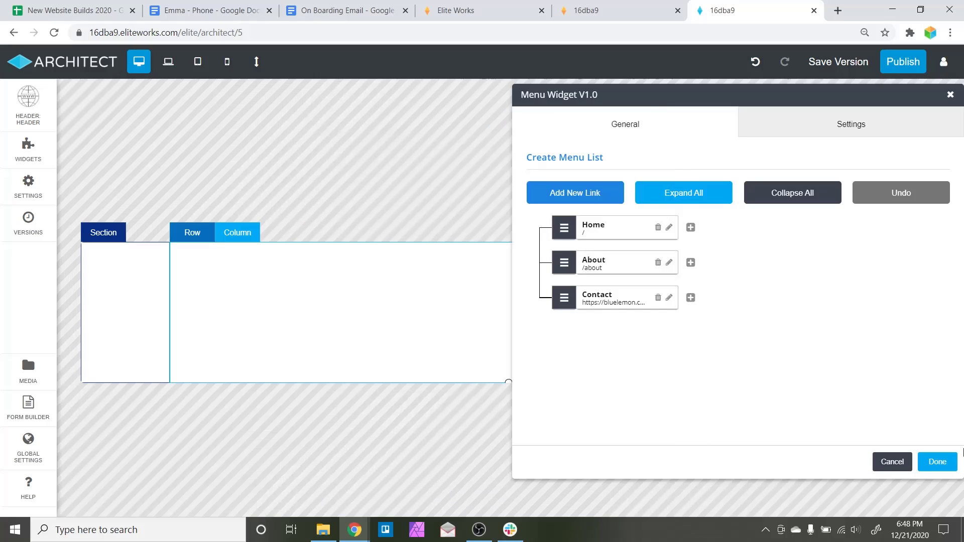
click(937, 462)
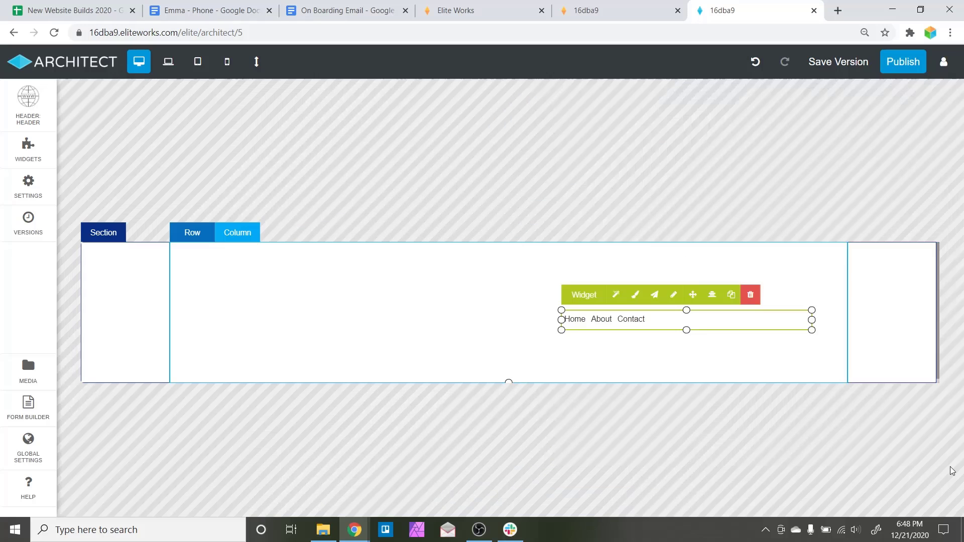
click(813, 432)
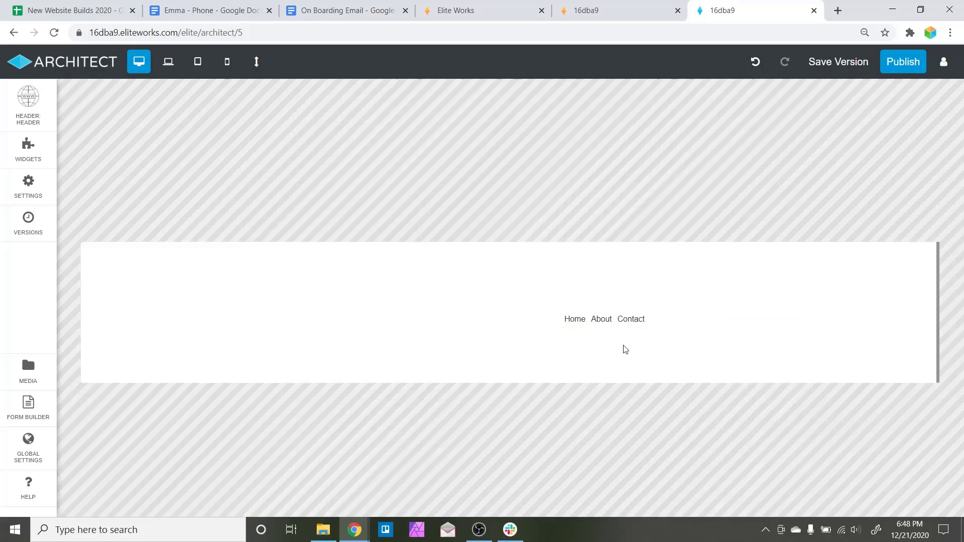
Step: Increase the text size of the menu widget's menu items to 24 px in its design settings
click(608, 312)
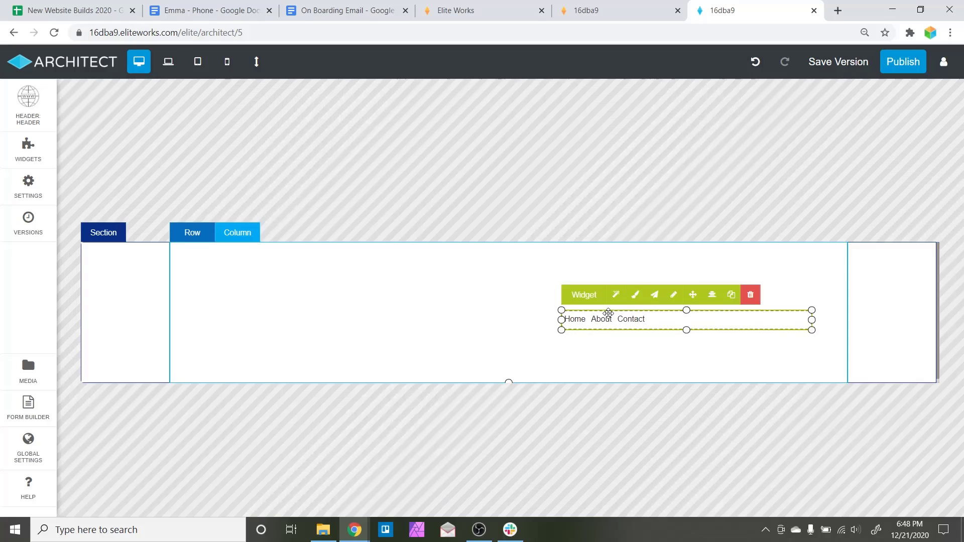
click(635, 295)
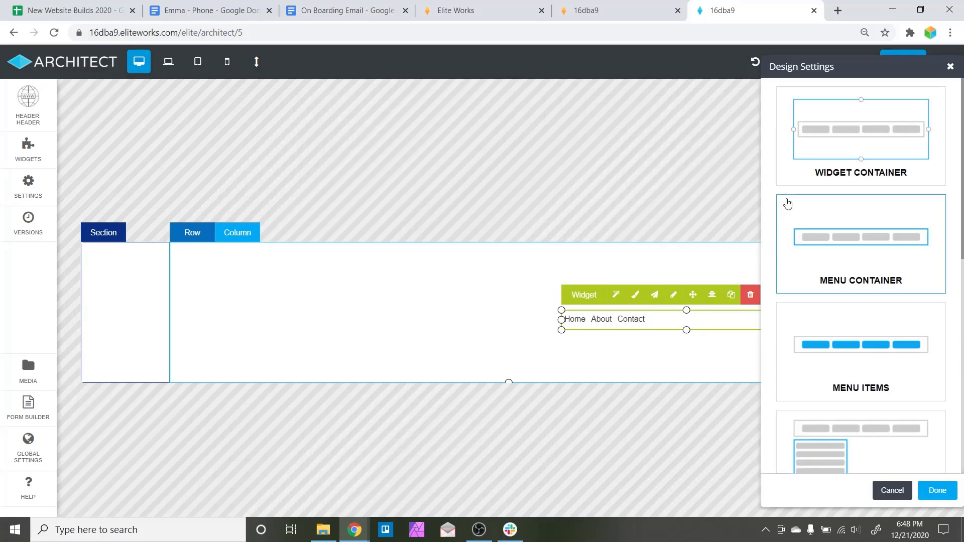
scroll(792, 190, down, 5)
scroll(794, 191, down, 4)
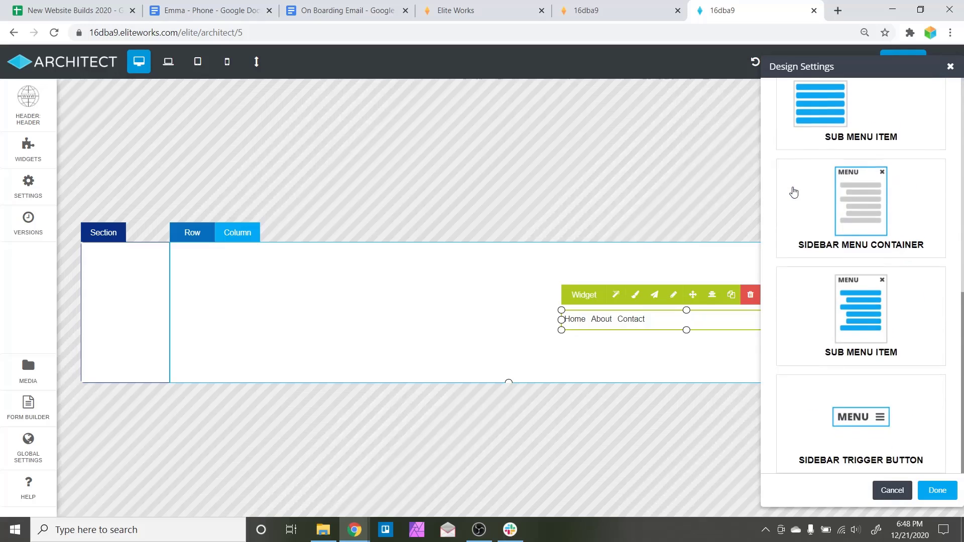
scroll(794, 191, up, 9)
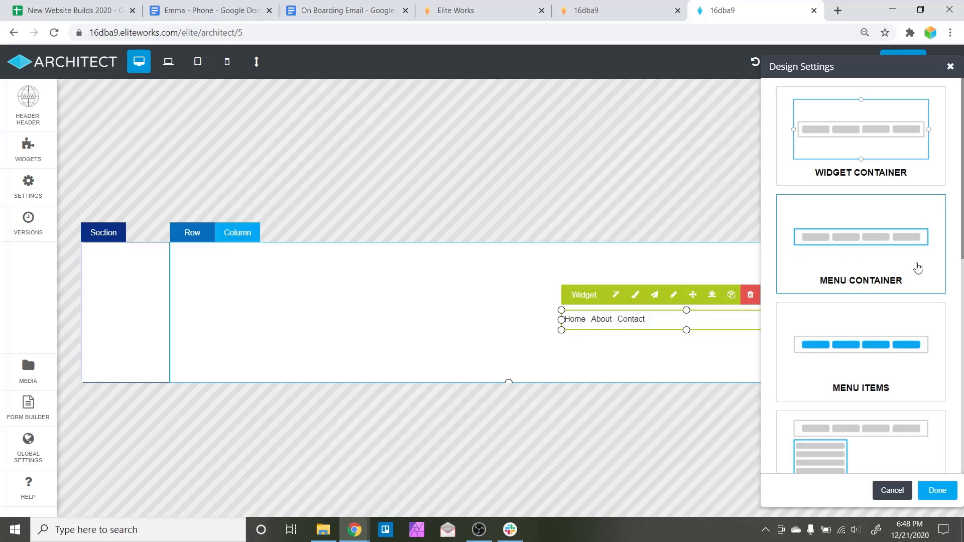
scroll(917, 269, down, 2)
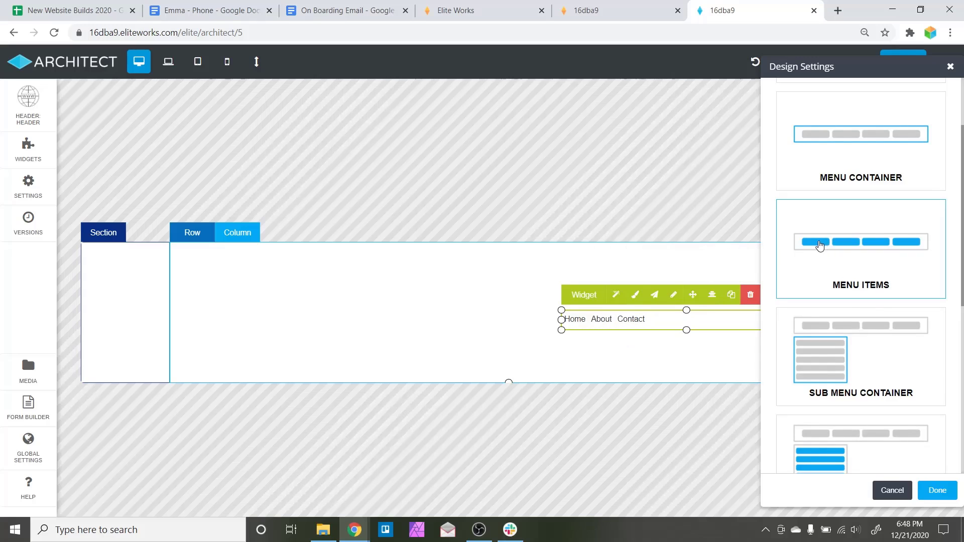
click(834, 260)
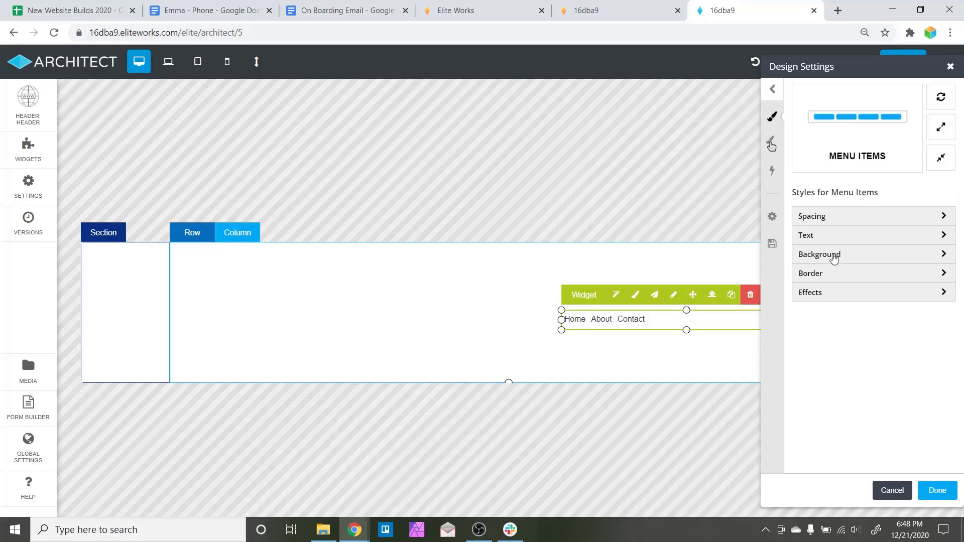
click(814, 235)
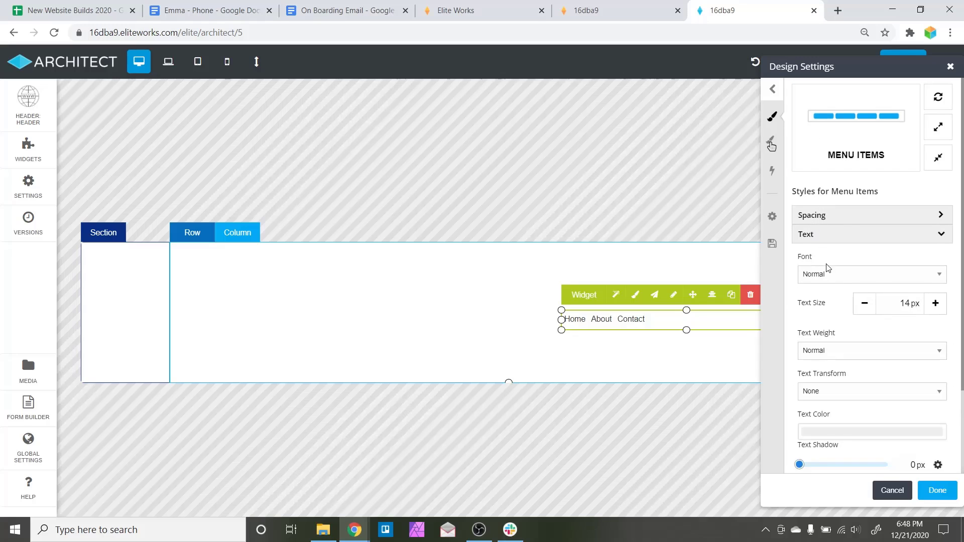
click(935, 304)
click(935, 305)
click(936, 306)
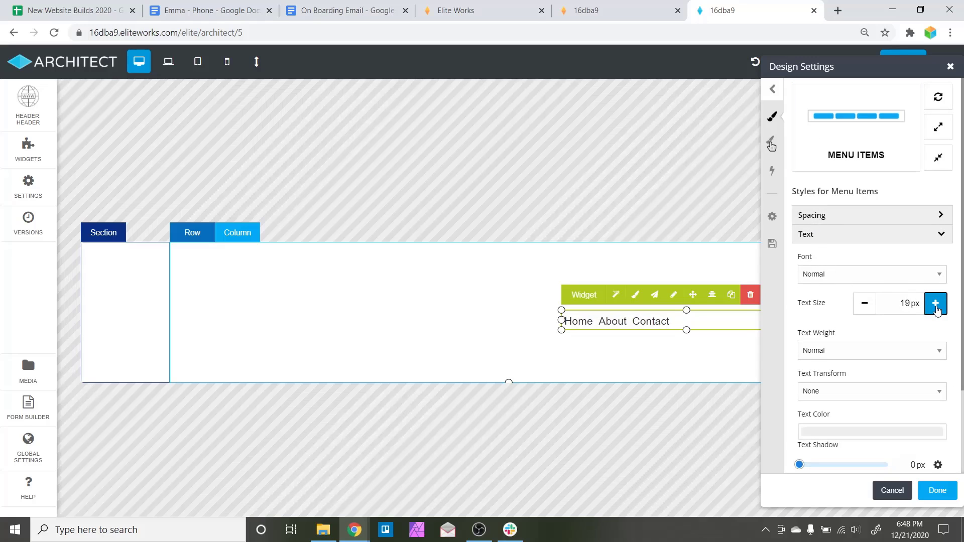
click(936, 307)
right_click(932, 312)
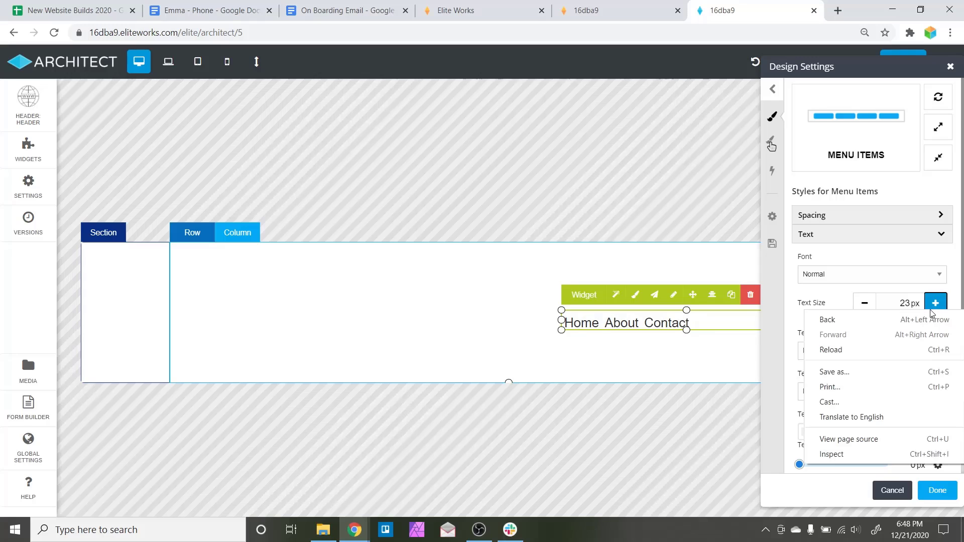
click(933, 306)
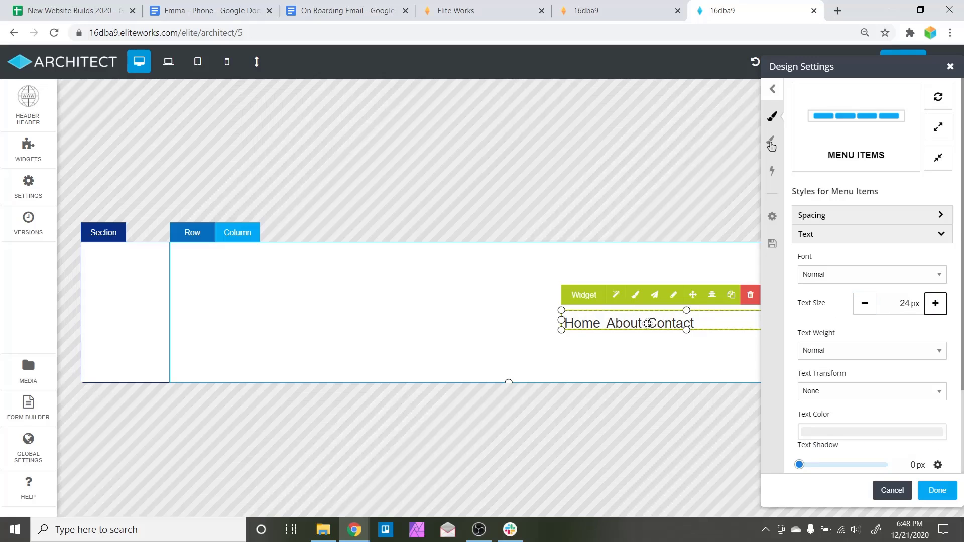
Step: Set the menu items' padding to 15 px on all sides
click(826, 219)
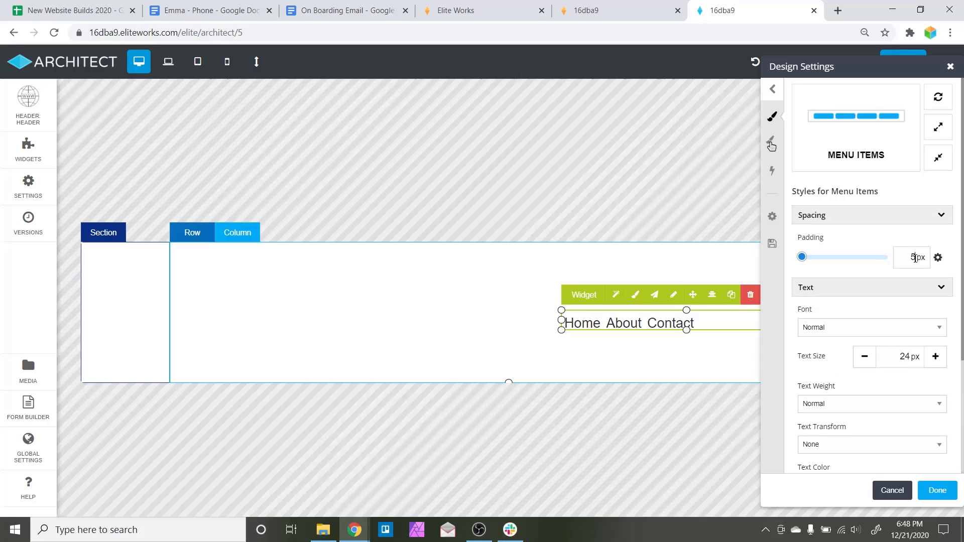
key(Up)
key(Up)
key(Up)
key(Up)
key(Up)
key(Up)
key(Up)
key(Up)
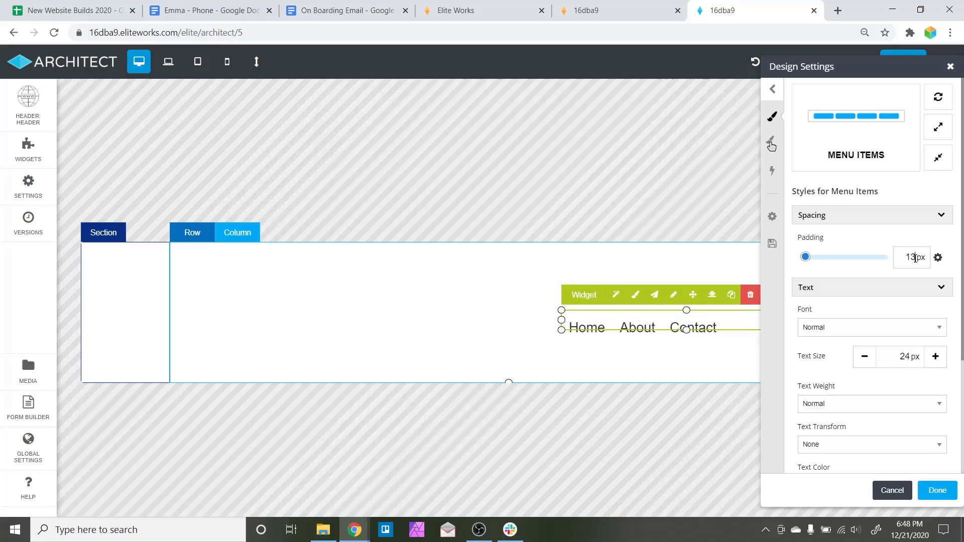
key(Up)
key(Up)
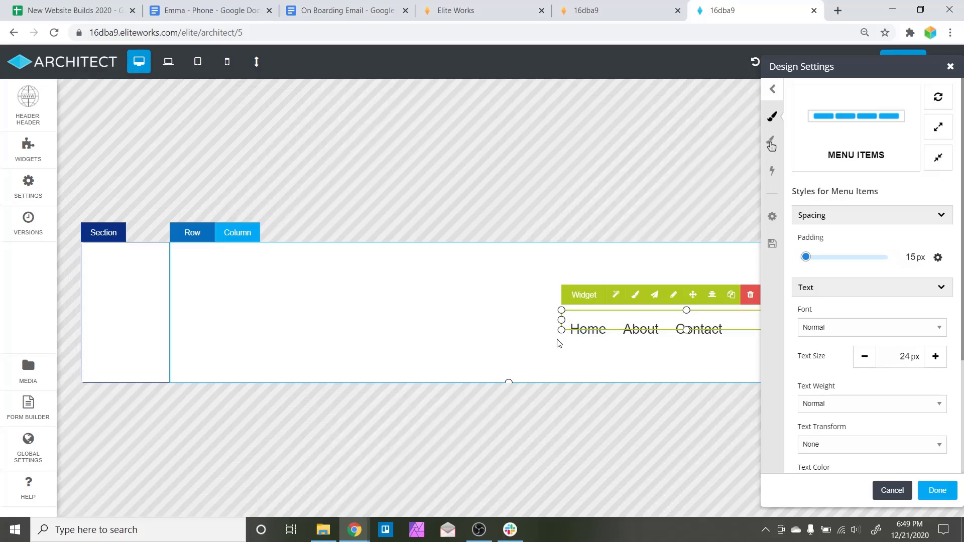
Step: Reduce the menu items' overall padding to 0 px
click(910, 257)
key(Down)
key(Down)
key(Down)
key(Down)
key(Down)
key(Down)
key(Down)
key(Down)
key(Down)
key(Down)
key(Down)
key(Down)
key(Down)
key(Down)
key(Down)
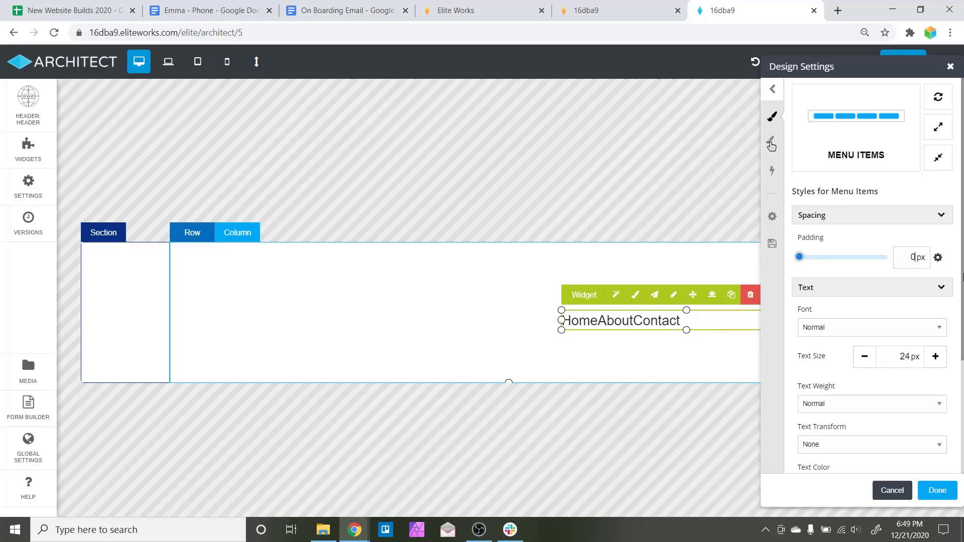
Step: Give the menu items 15 px of padding on the left and right sides only
click(891, 267)
click(937, 258)
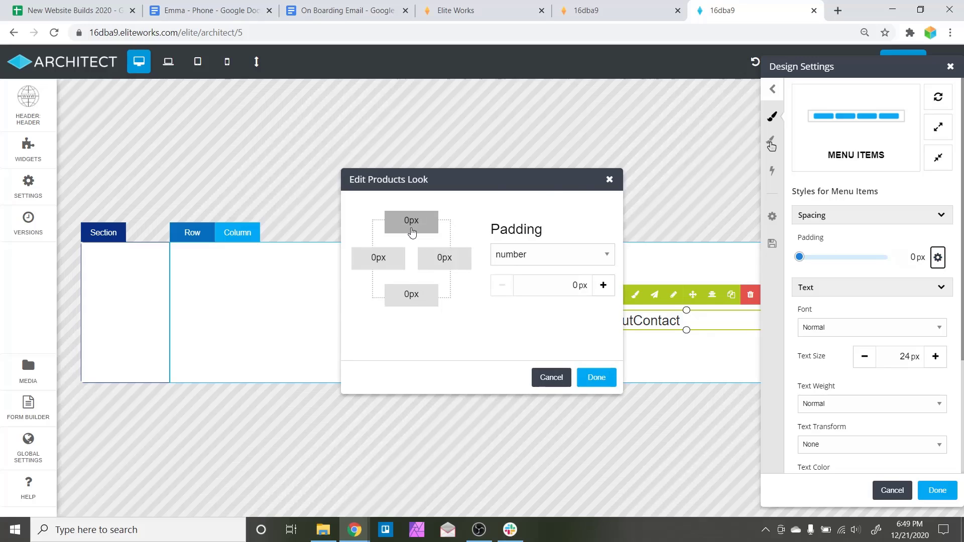
right_click(440, 267)
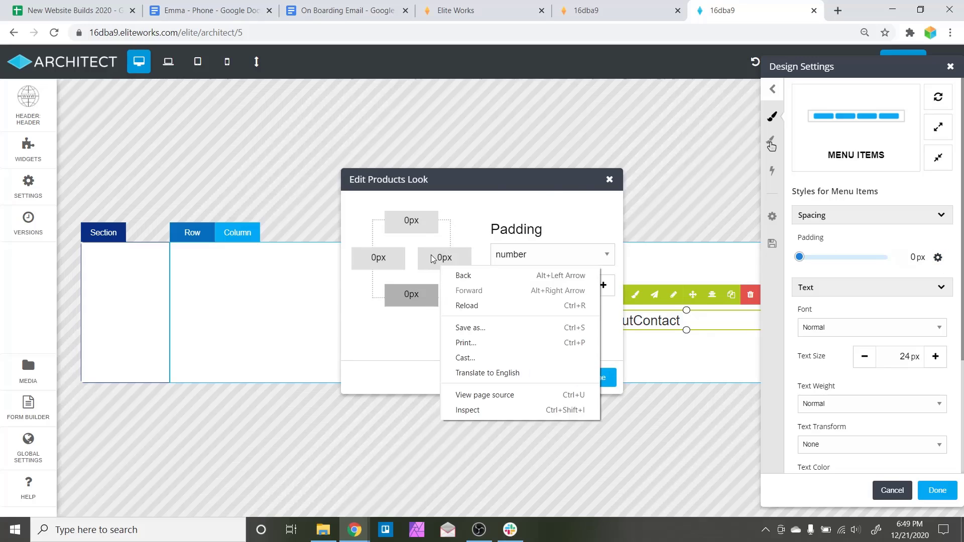
right_click(431, 255)
key(Escape)
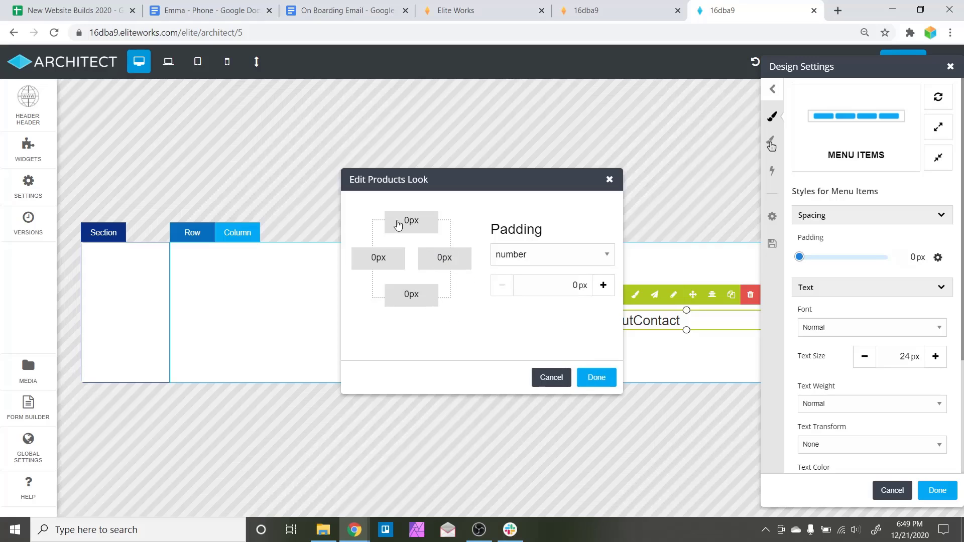
click(378, 264)
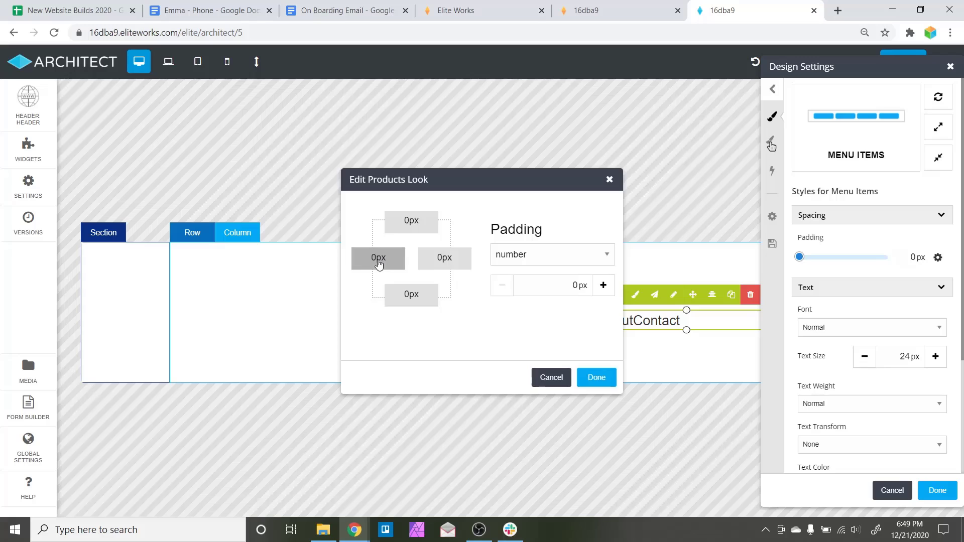
click(443, 258)
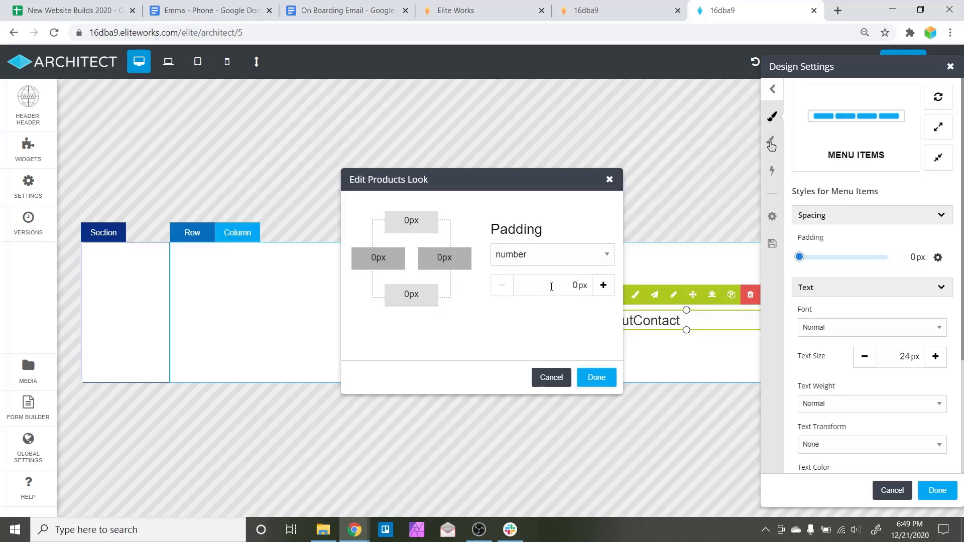
scroll(552, 286, up, 15)
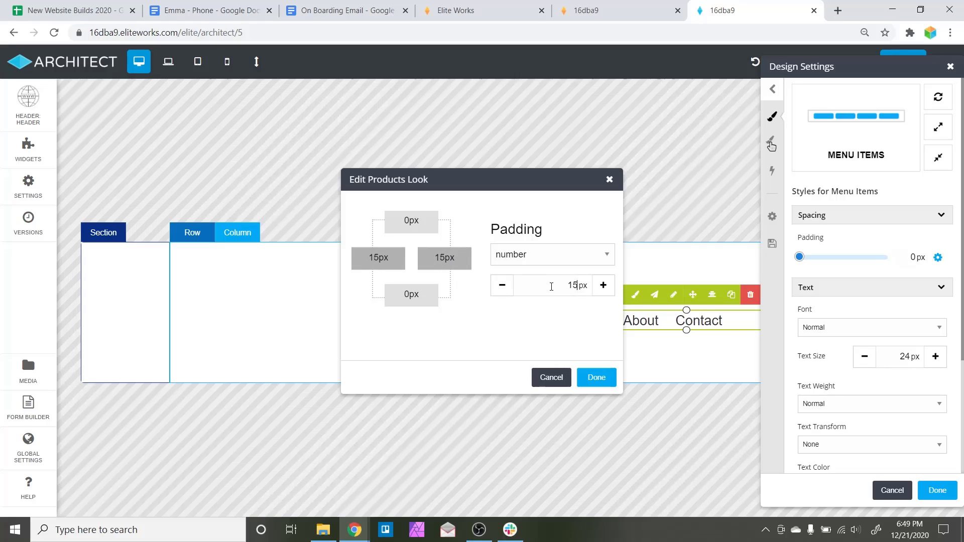
click(603, 377)
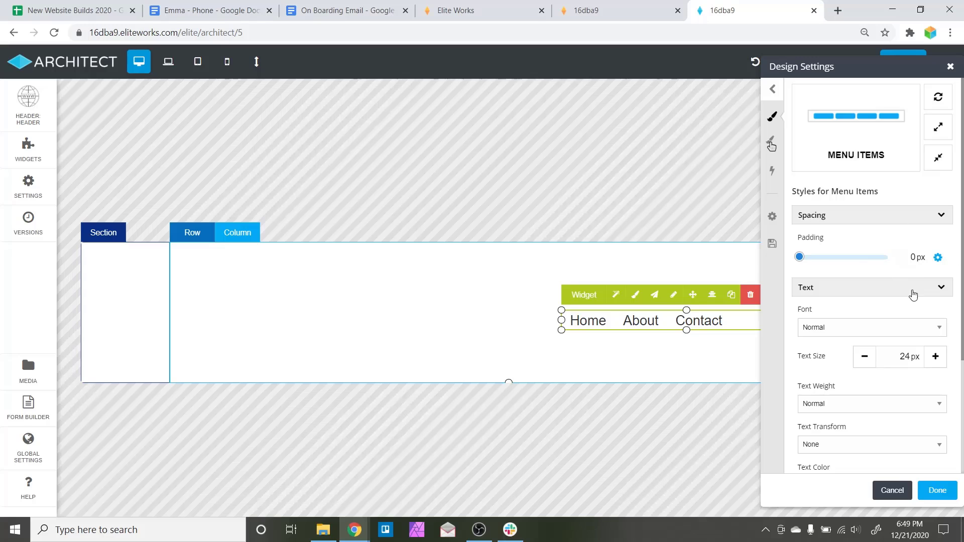
Step: Recheck the menu items' per-side padding and apply the design settings to the menu widget
click(938, 258)
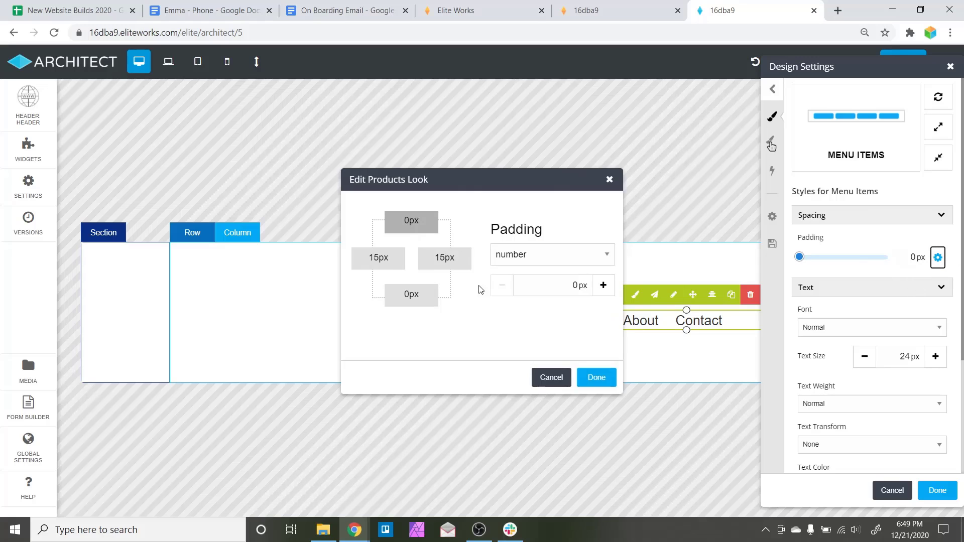
click(605, 379)
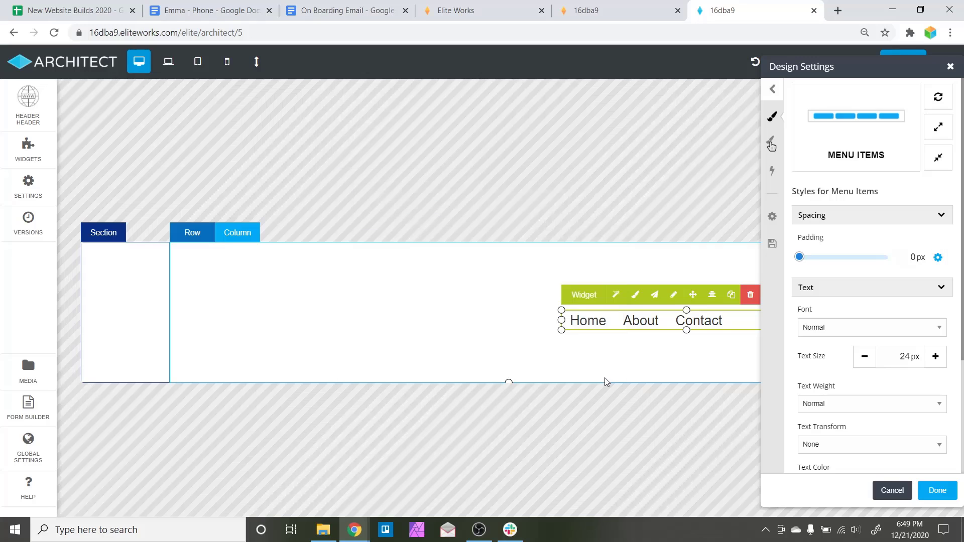
click(936, 490)
click(809, 433)
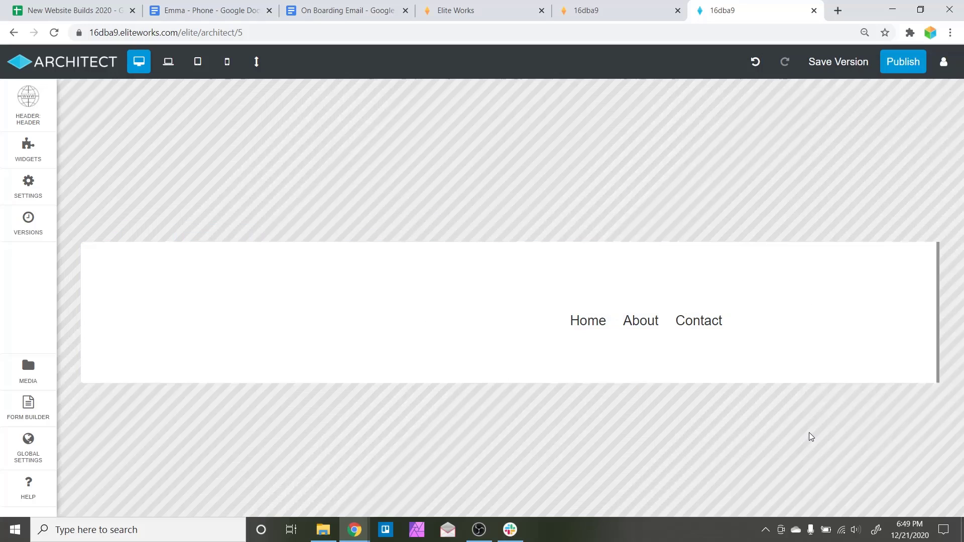
Step: Narrow the menu widget to fit its links and move it slightly up against the column's right edge
click(586, 324)
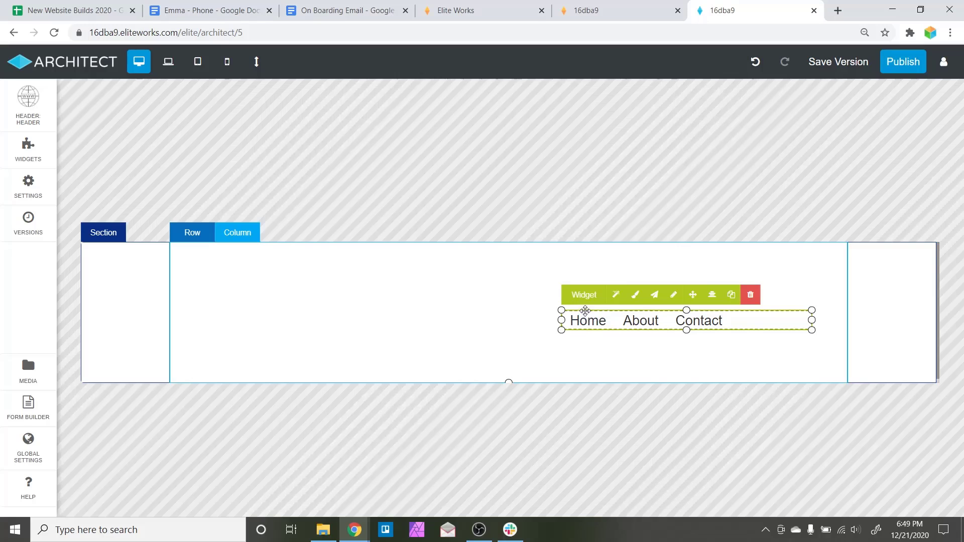
click(596, 377)
click(635, 324)
drag(814, 320, 754, 320)
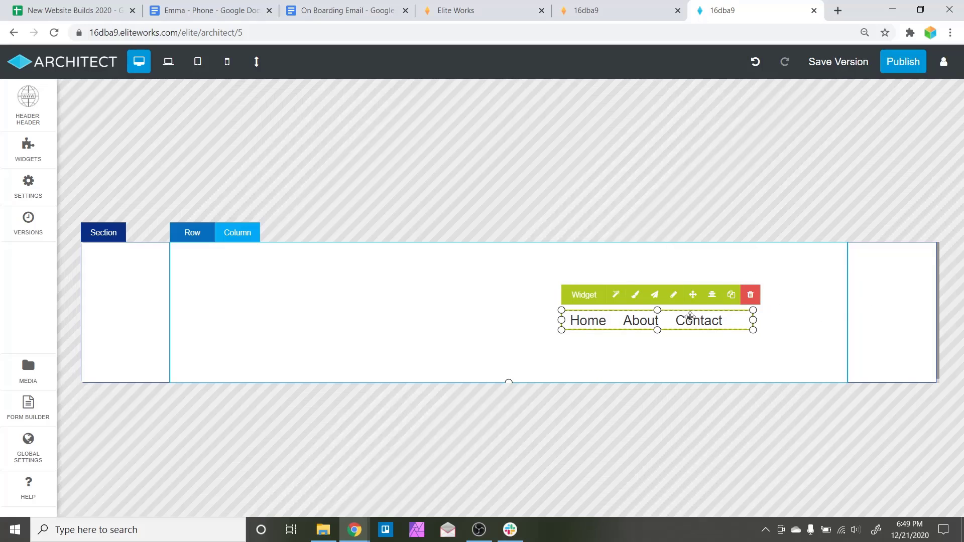
drag(690, 317, 780, 303)
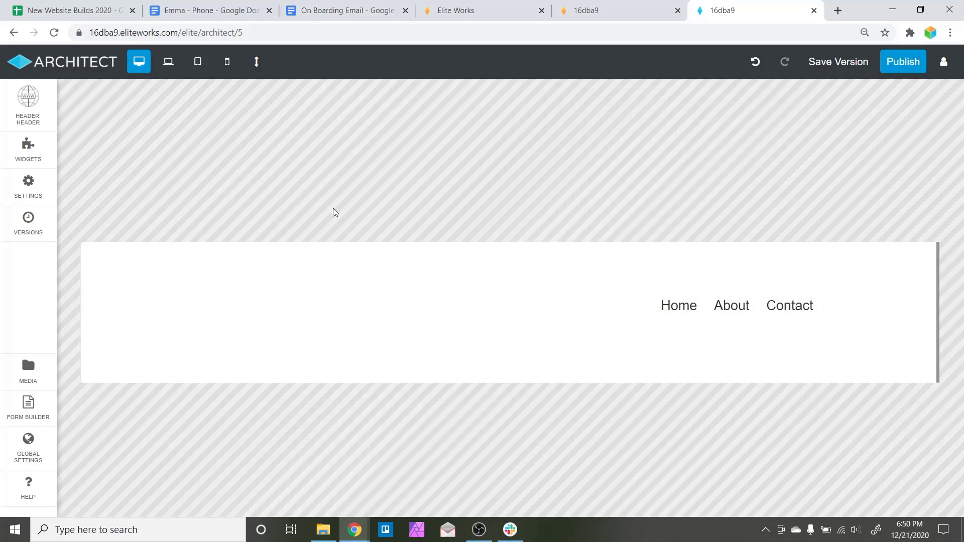
click(670, 304)
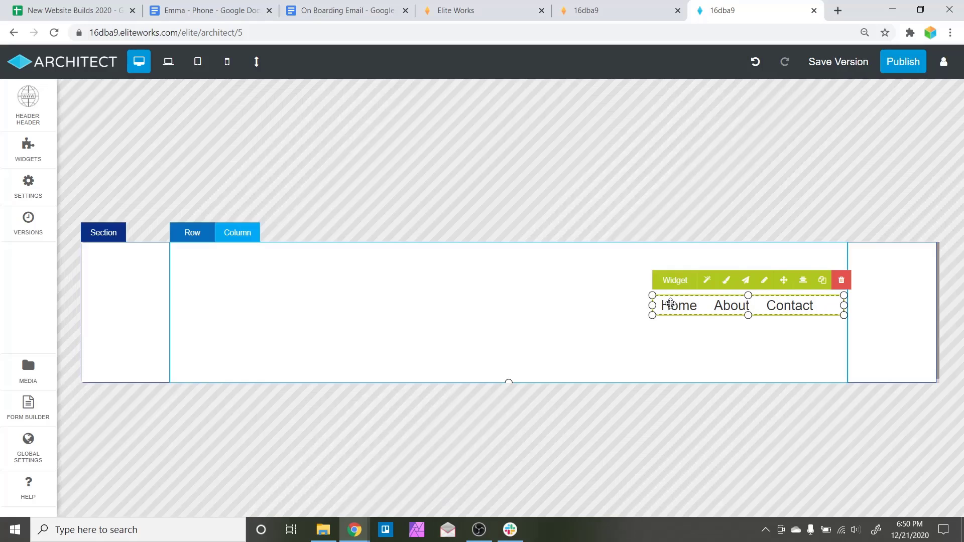
click(705, 344)
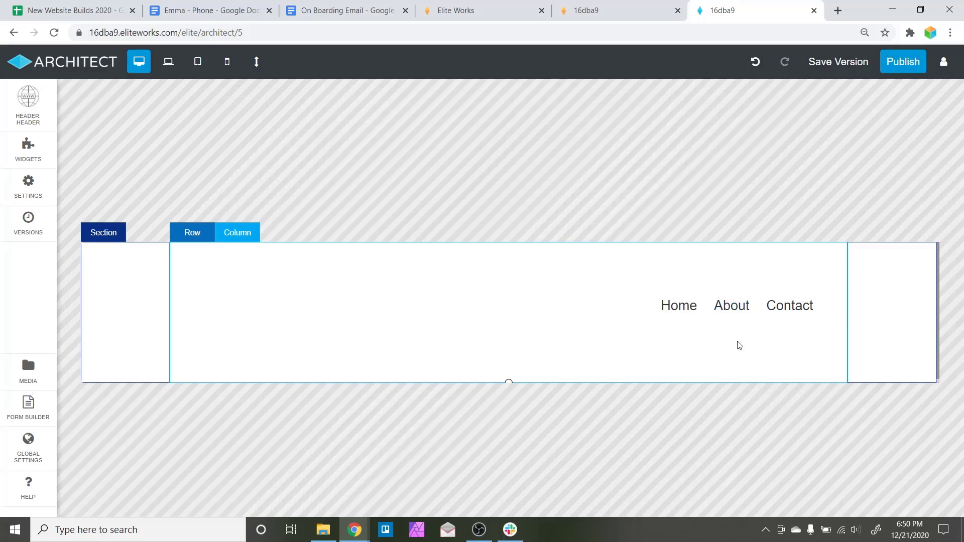
Step: Start a submenu link under About in the menu widget's list and point it to New Page
click(749, 302)
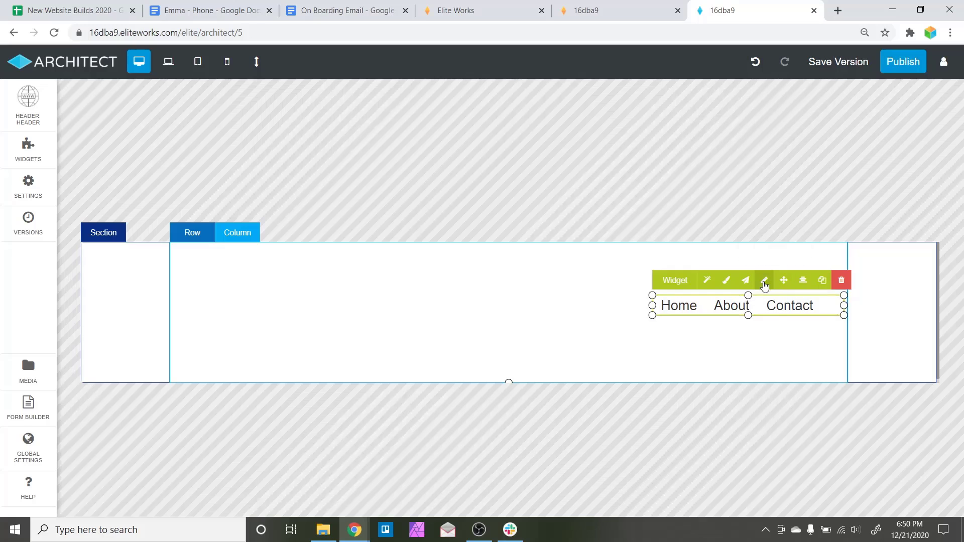
right_click(763, 280)
key(Escape)
click(765, 281)
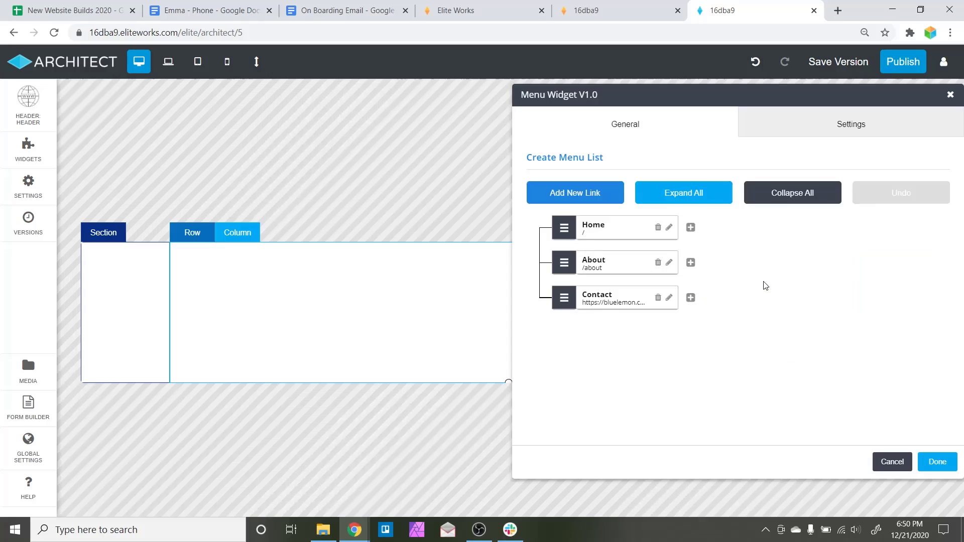
click(691, 264)
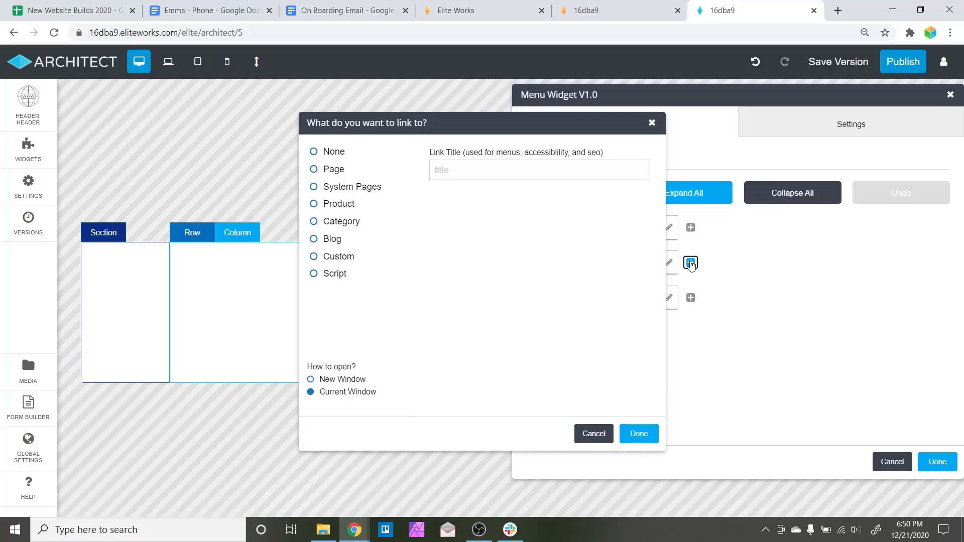
click(321, 171)
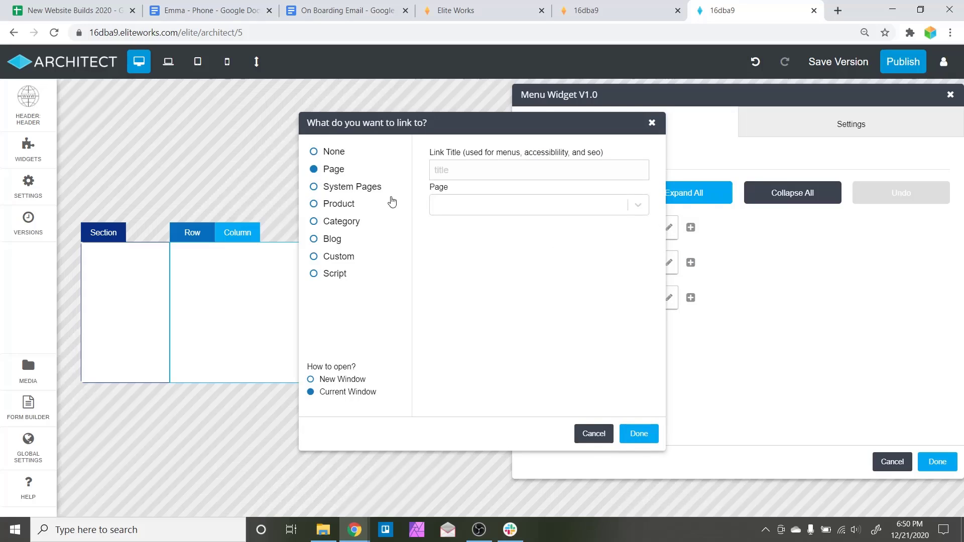
click(441, 212)
click(449, 244)
Step: Title the submenu link Meet The Team and apply the updated link list to the menu widget
click(445, 170)
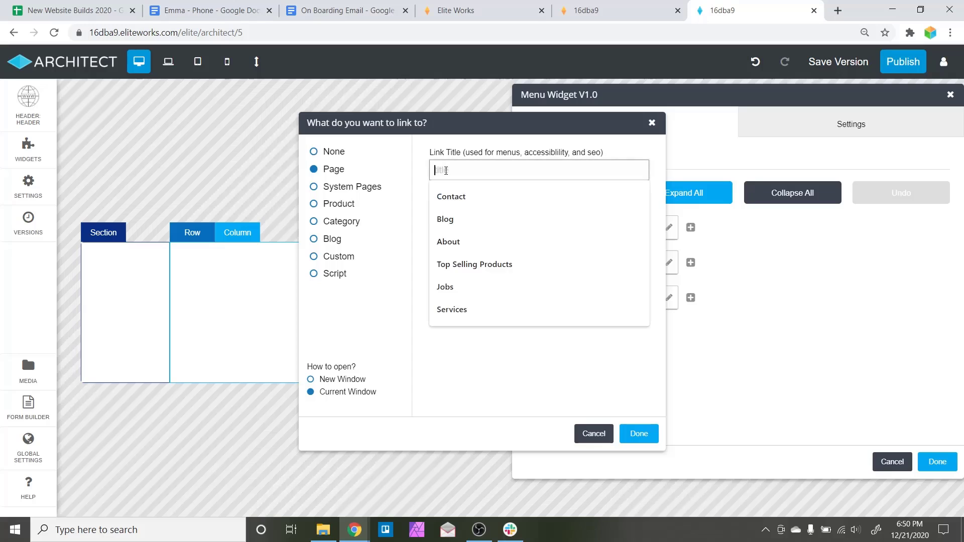
text(Mee)
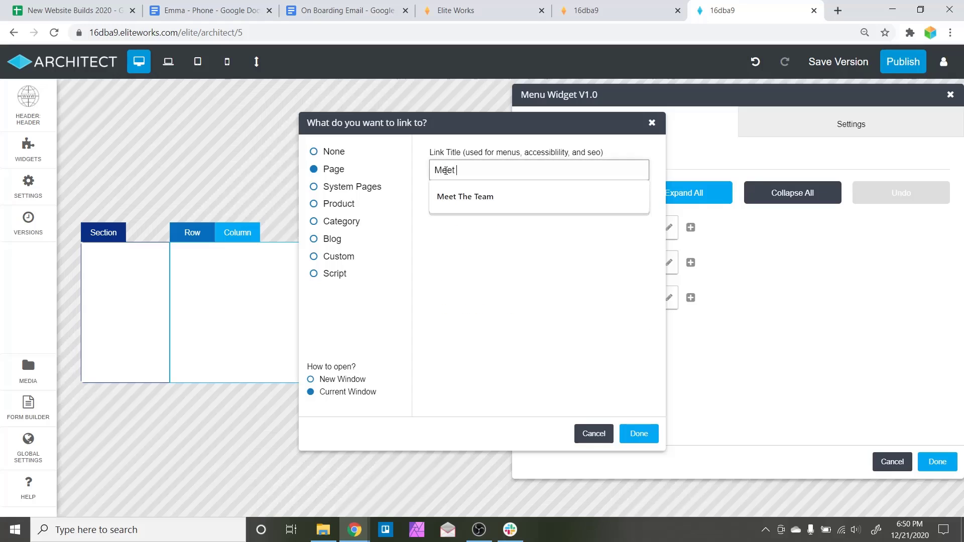
text(t)
key(Down)
key(Return)
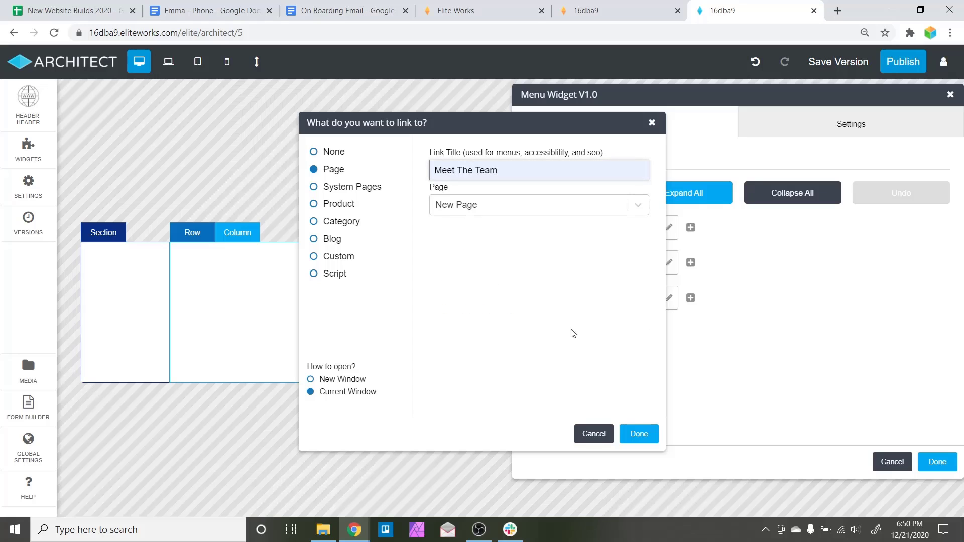
click(635, 433)
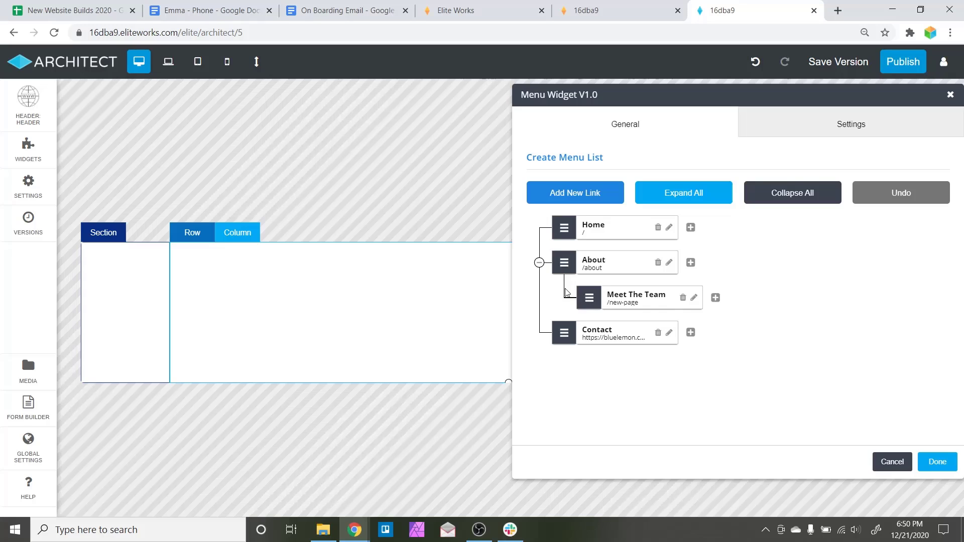
click(936, 459)
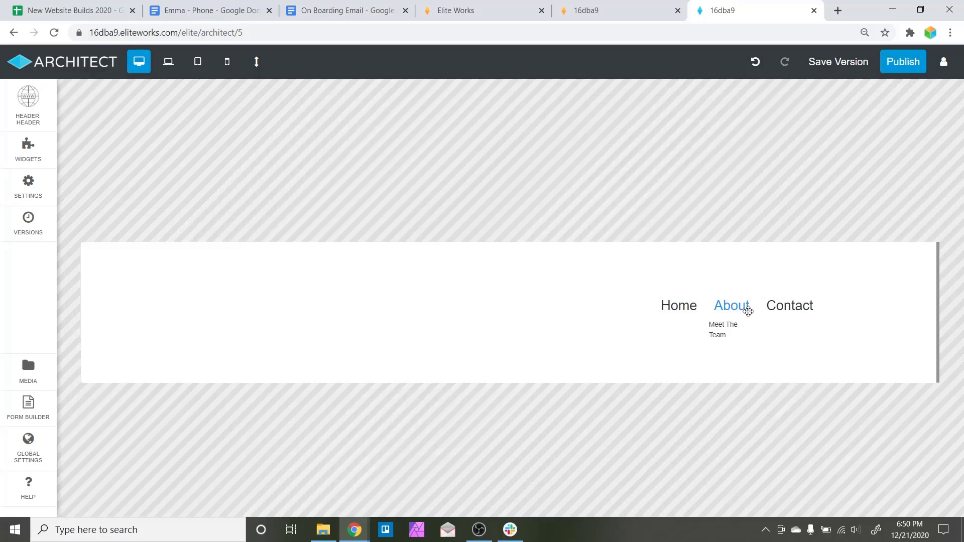
click(771, 310)
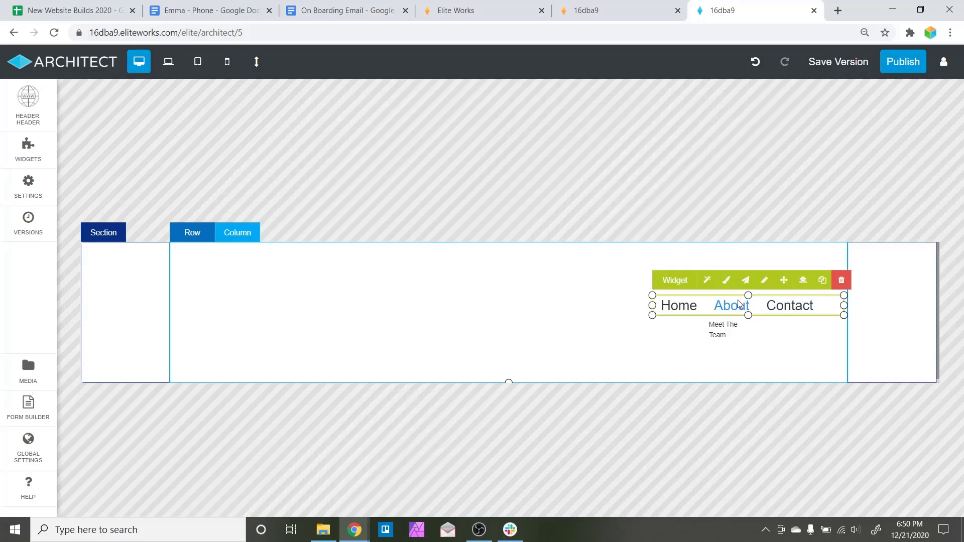
mouse_move(731, 315)
Step: Add an image widget from the media widgets at the left edge of the header's column
click(29, 148)
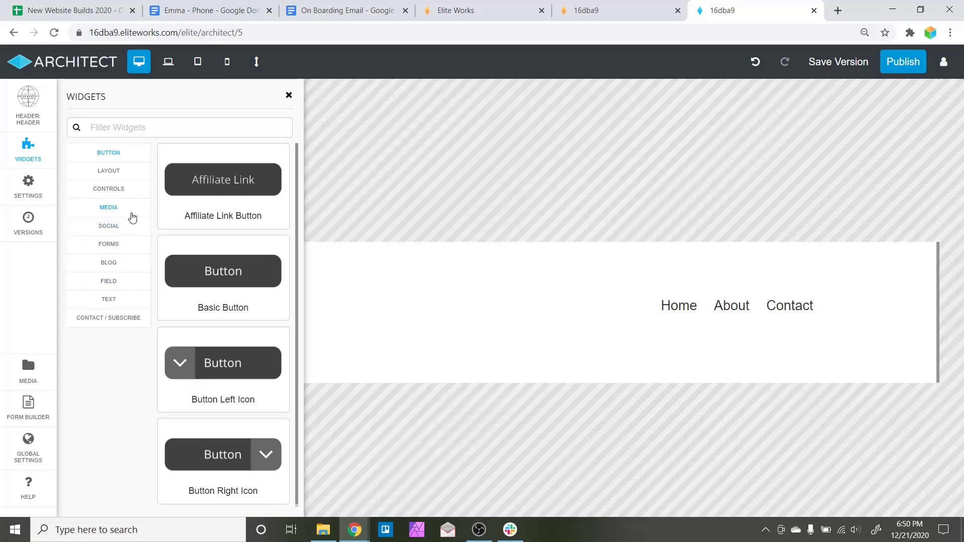
click(108, 208)
scroll(222, 351, down, 5)
drag(206, 481, 234, 308)
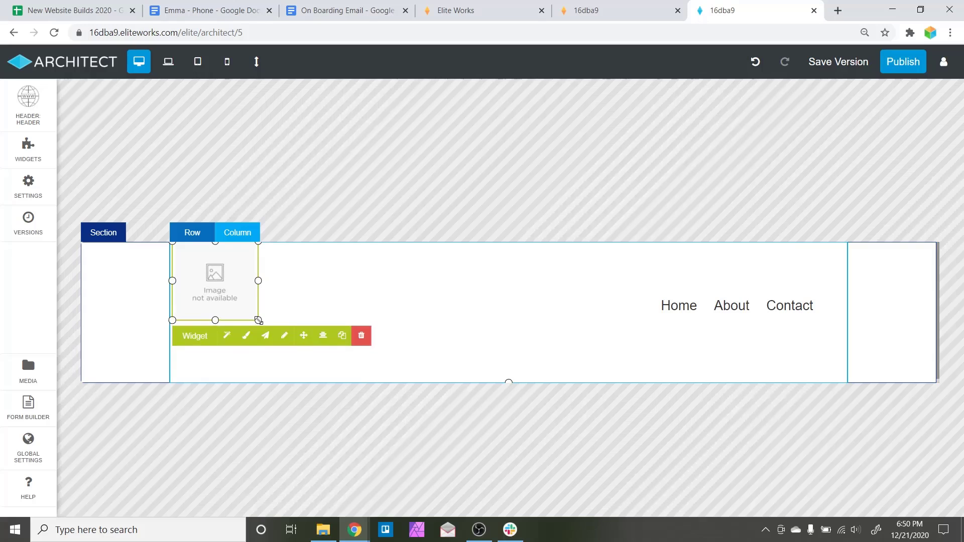
drag(232, 303, 233, 311)
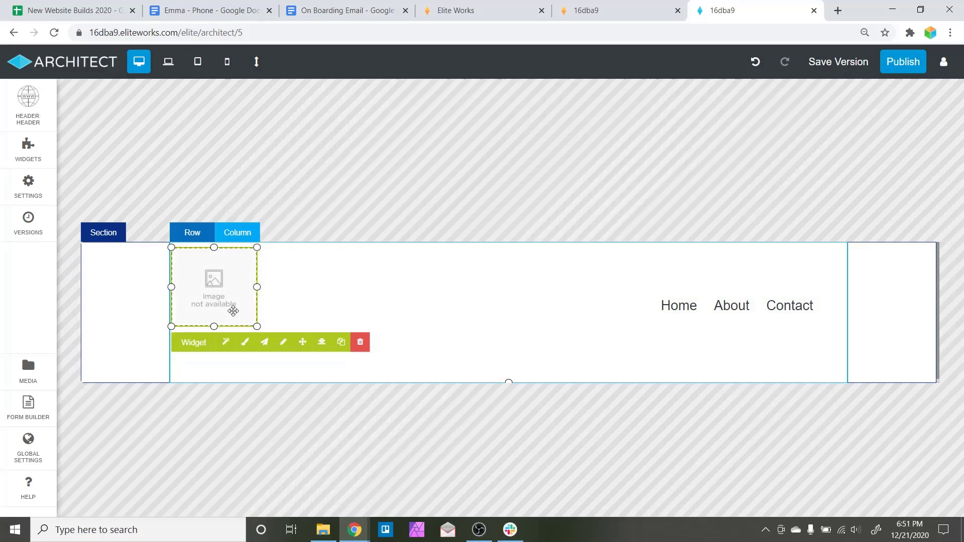
Step: Set the image widget's picture to the reddish-brown patterned photo from the file manager
click(282, 343)
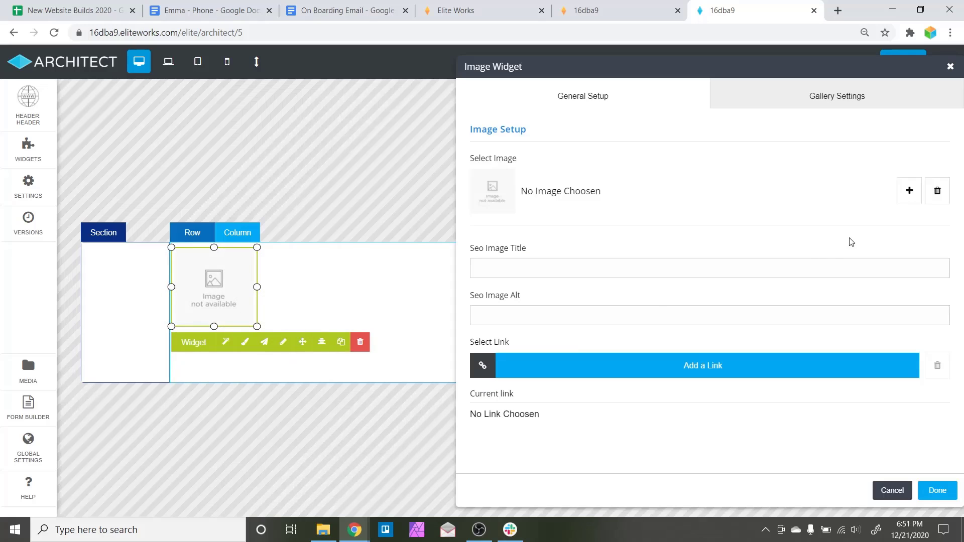
click(910, 191)
click(500, 147)
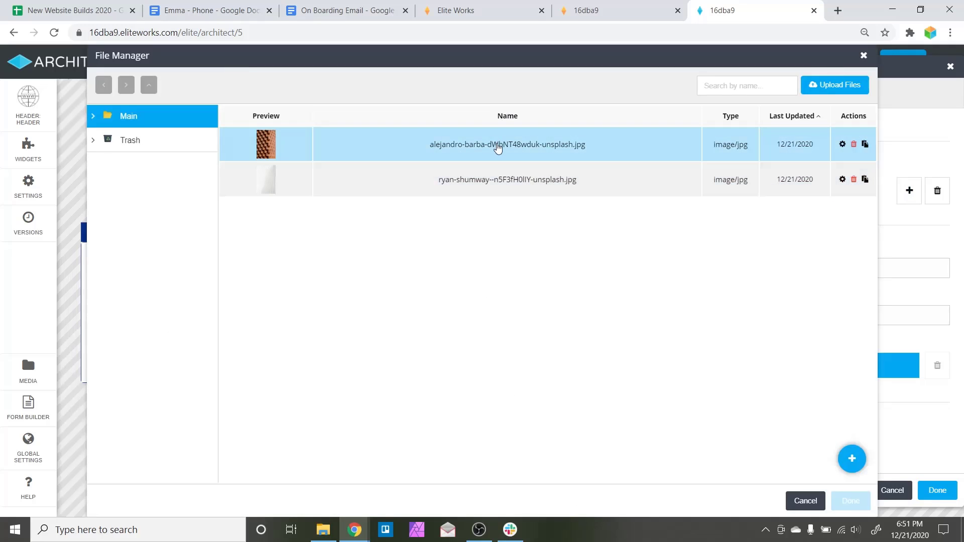
click(851, 501)
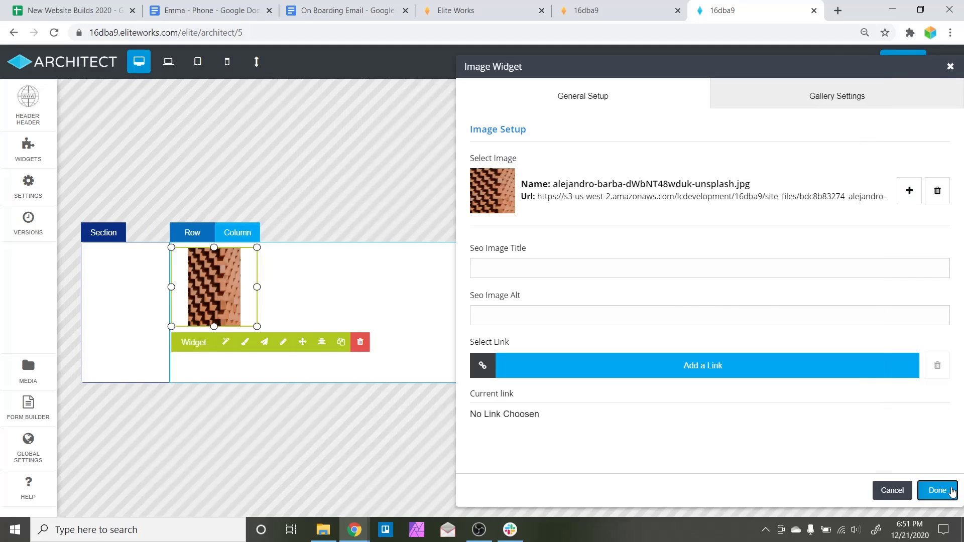
click(937, 490)
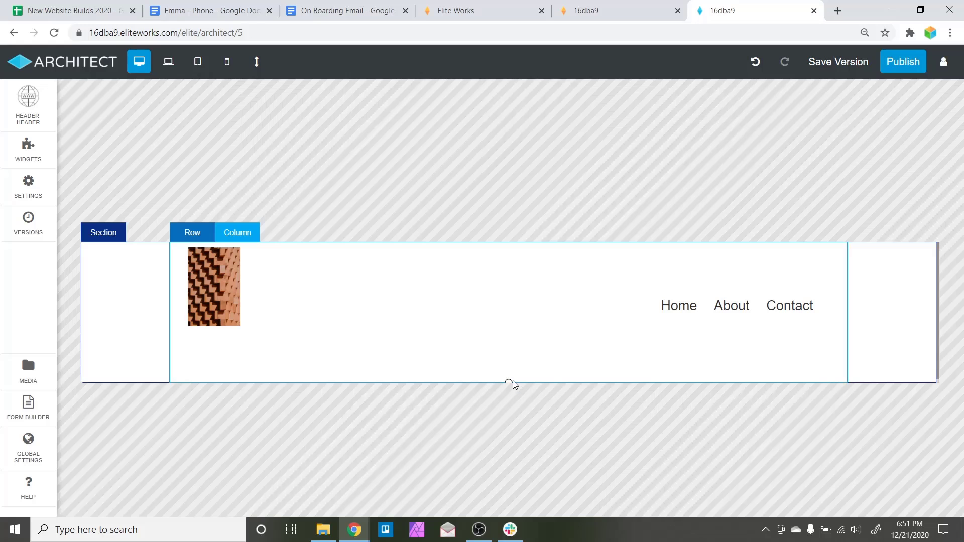
Step: Shorten the header section and move the image and navigation menu up to fit within its reduced height
drag(510, 381, 522, 321)
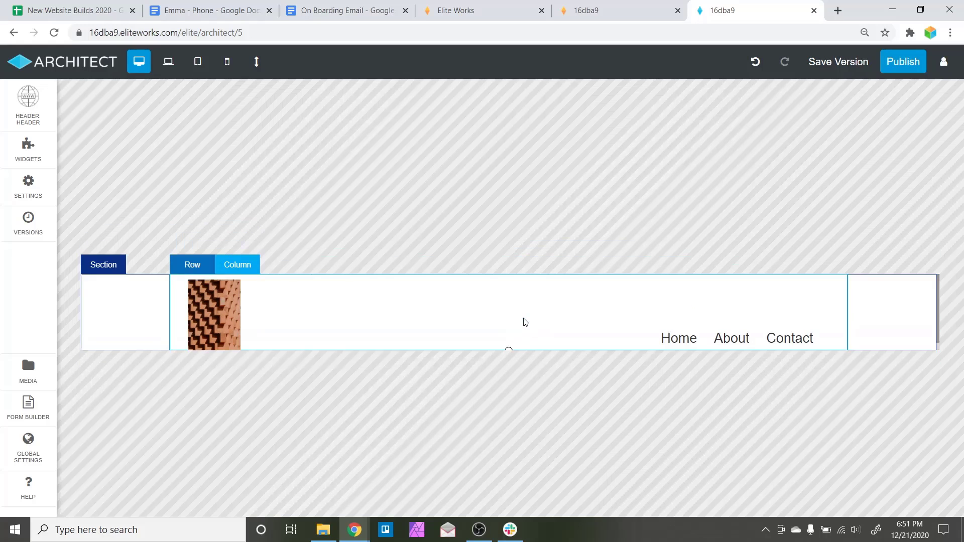
click(236, 320)
drag(236, 319, 230, 307)
drag(710, 338, 713, 317)
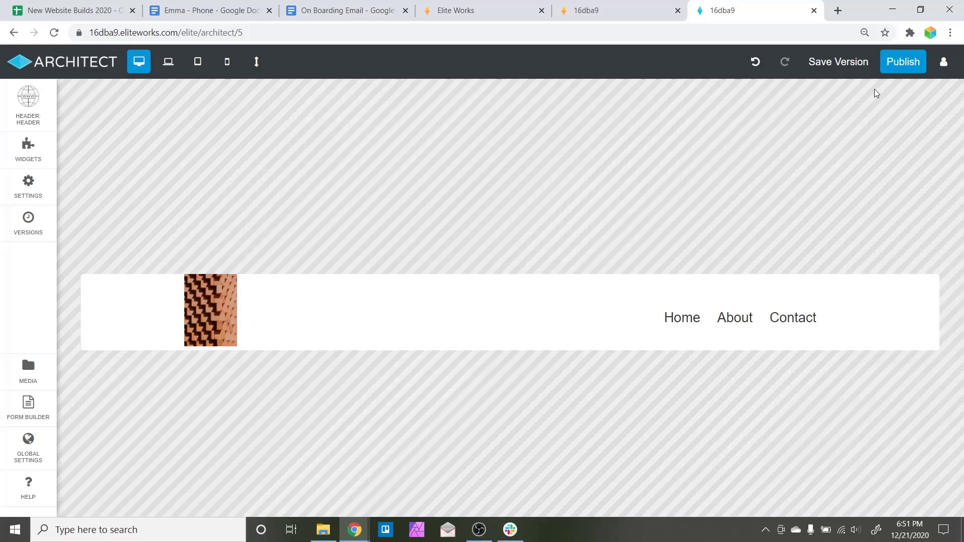
Step: Publish the header to the live site and open the Home page for editing
click(902, 62)
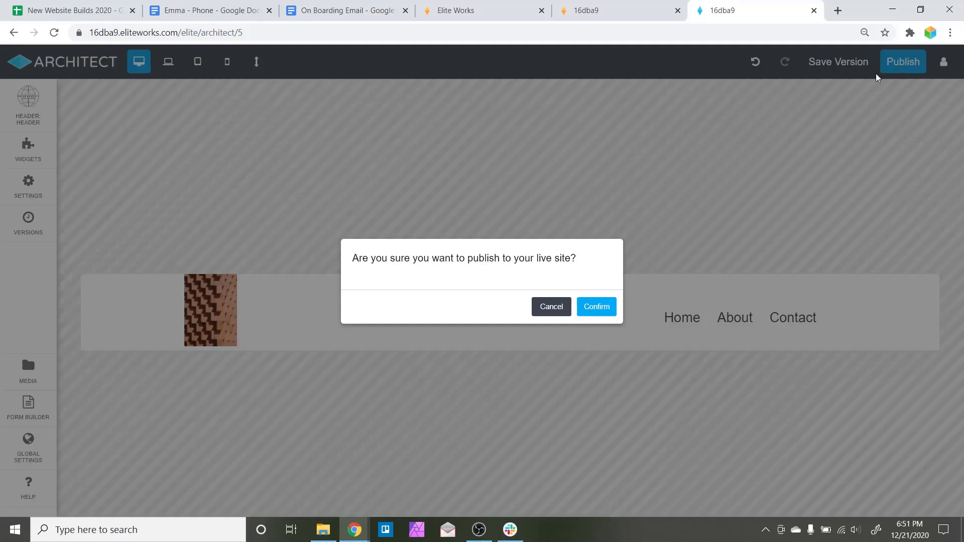
click(593, 306)
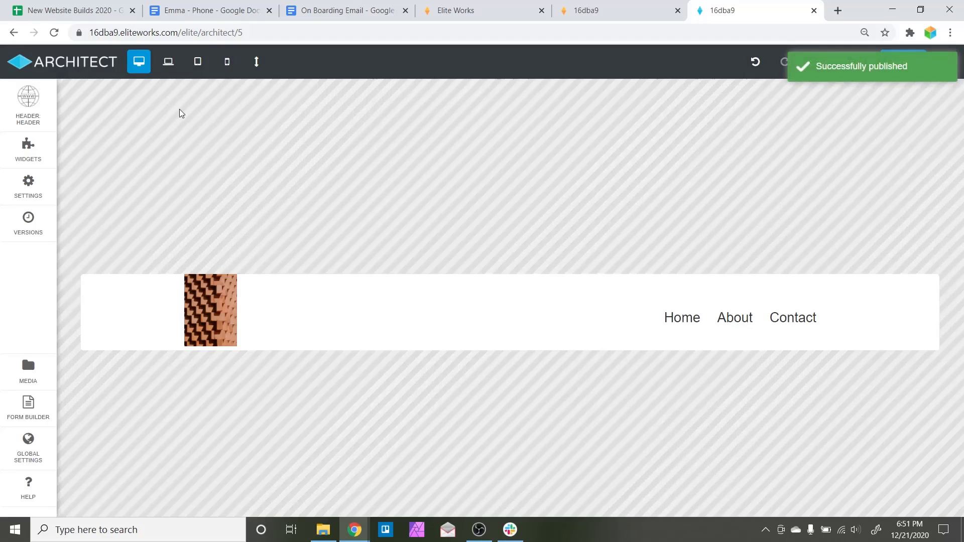
click(39, 128)
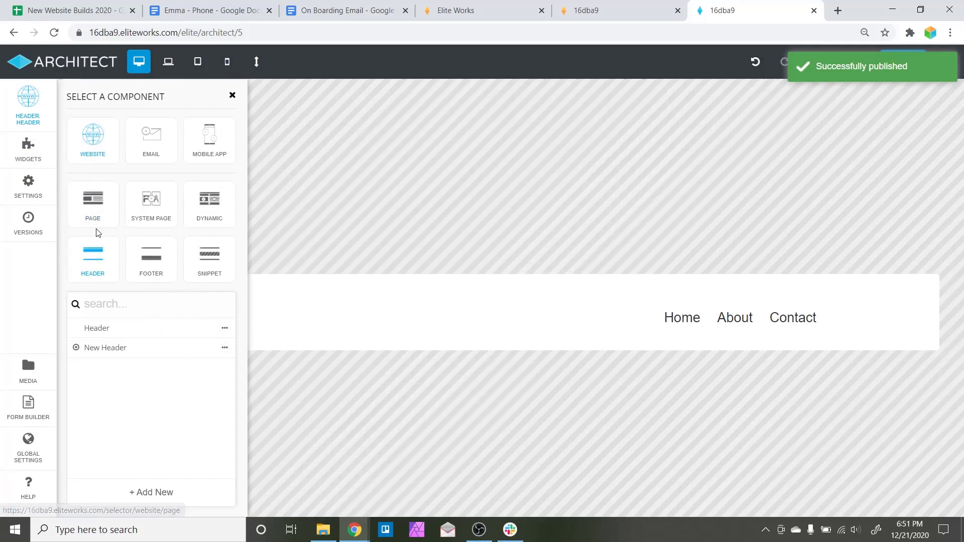
click(135, 330)
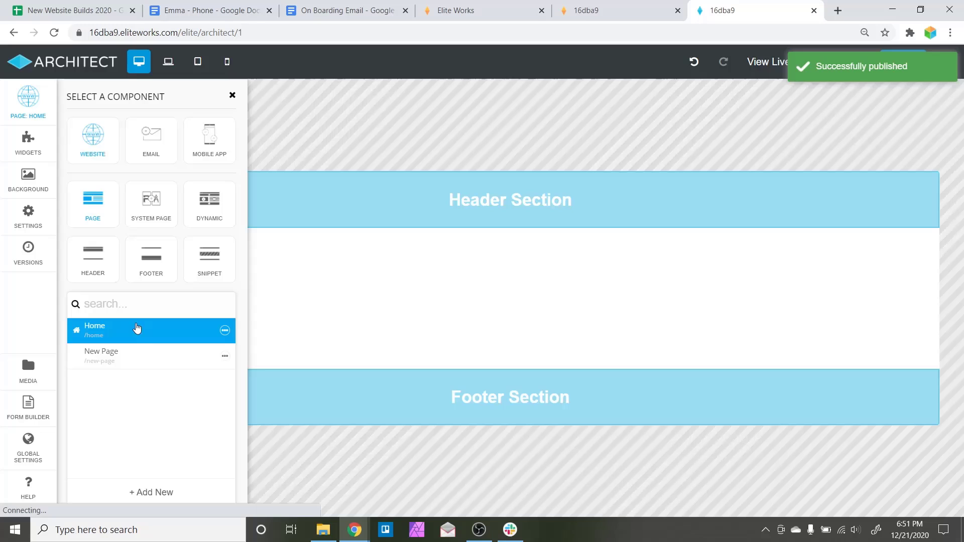
click(233, 97)
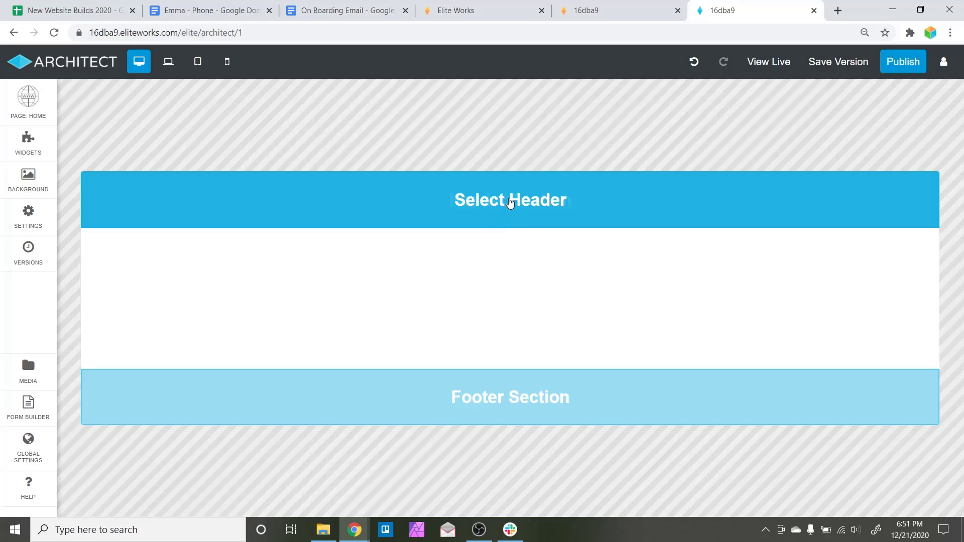
Step: Assign New Header to the Home page's header section
click(510, 203)
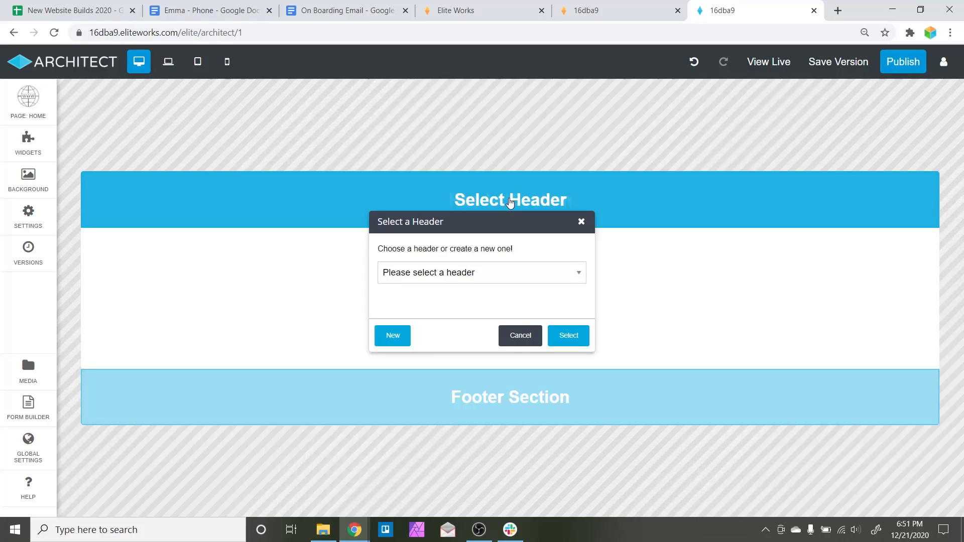
click(481, 274)
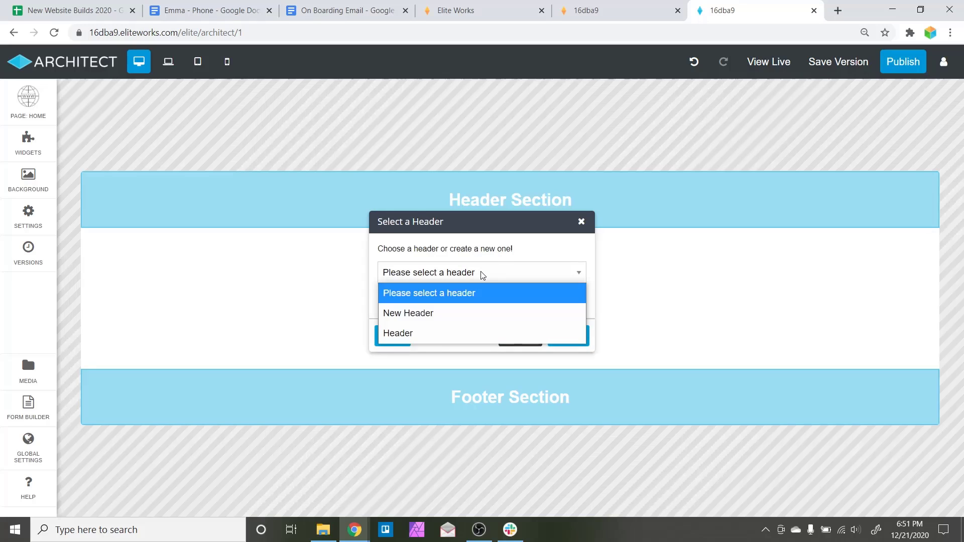
click(487, 313)
click(555, 335)
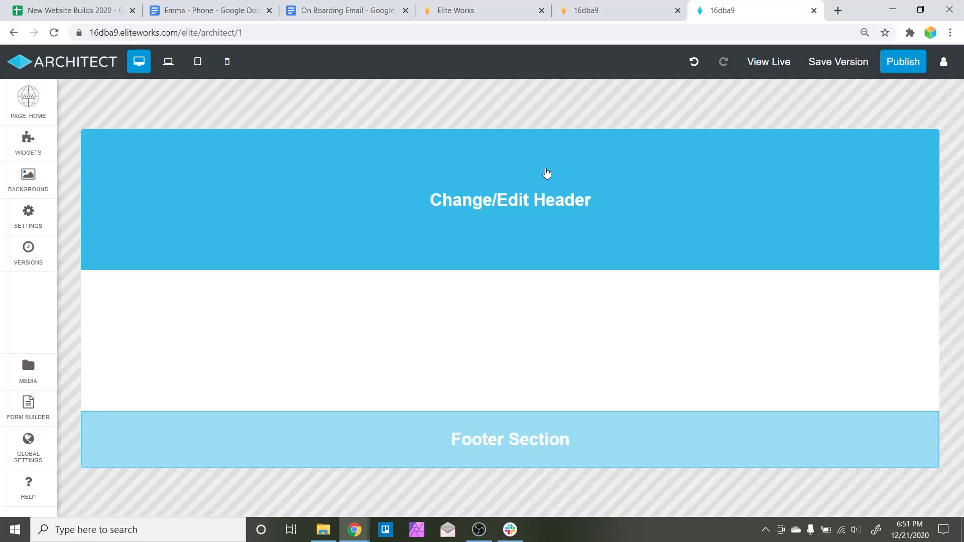
Step: Change the Home page's header to the one named Header
click(520, 193)
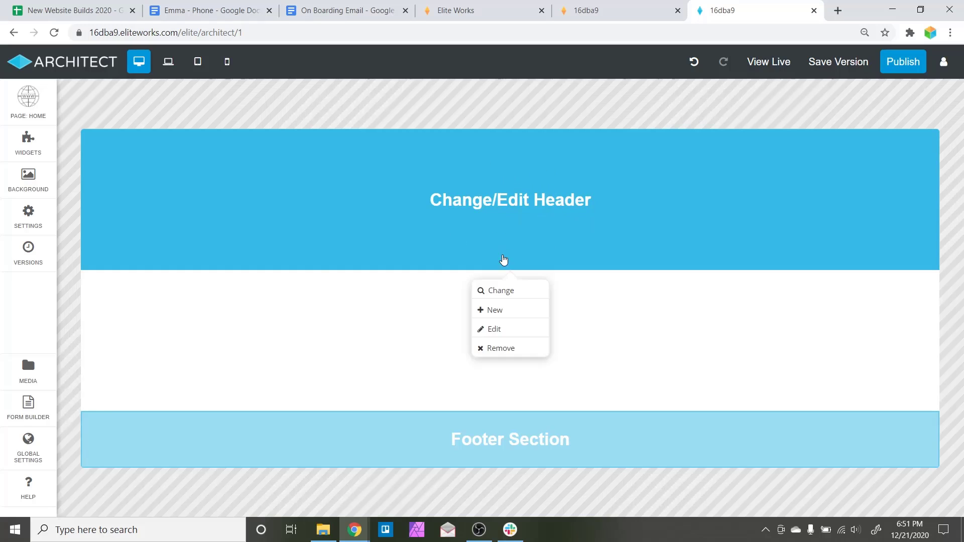
click(504, 293)
right_click(508, 280)
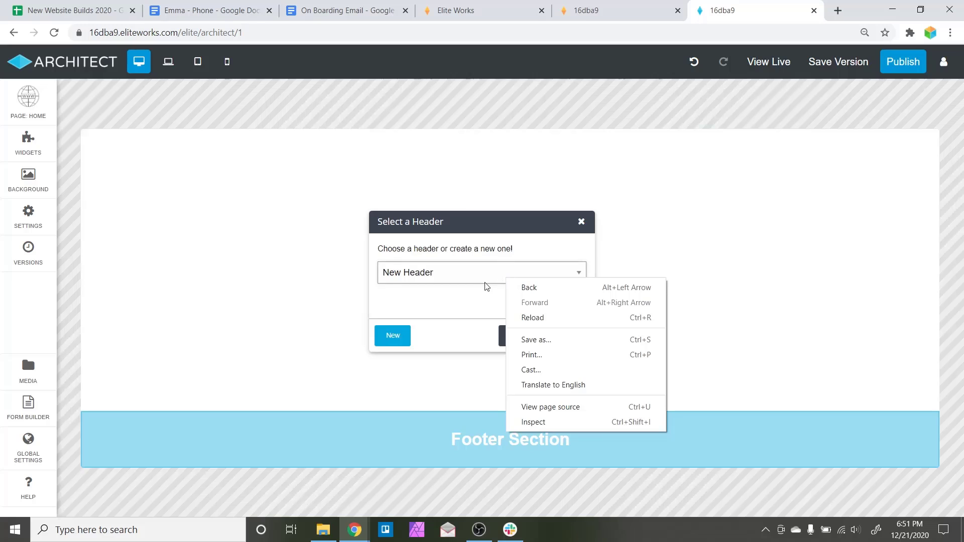
click(485, 282)
click(467, 310)
click(573, 334)
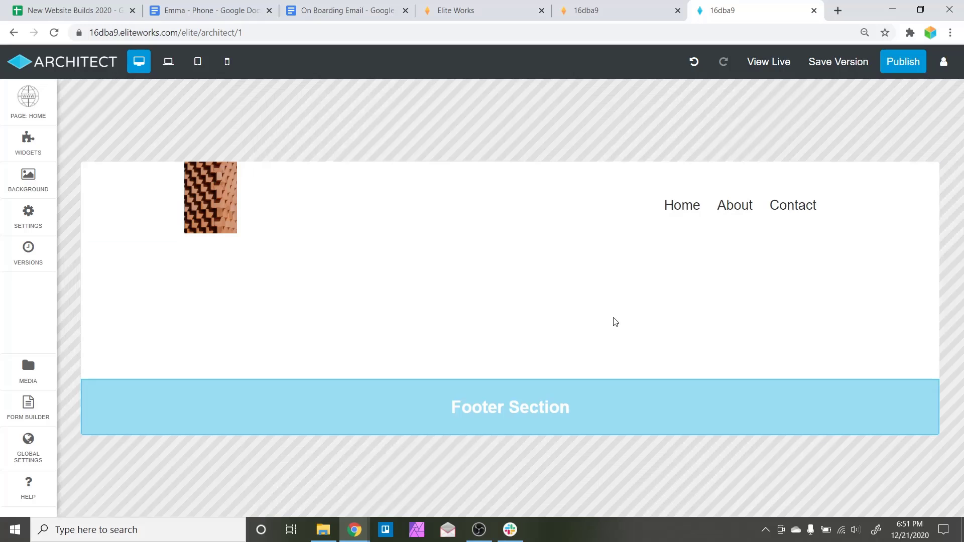
Step: Open the website's Footer component for editing
click(26, 101)
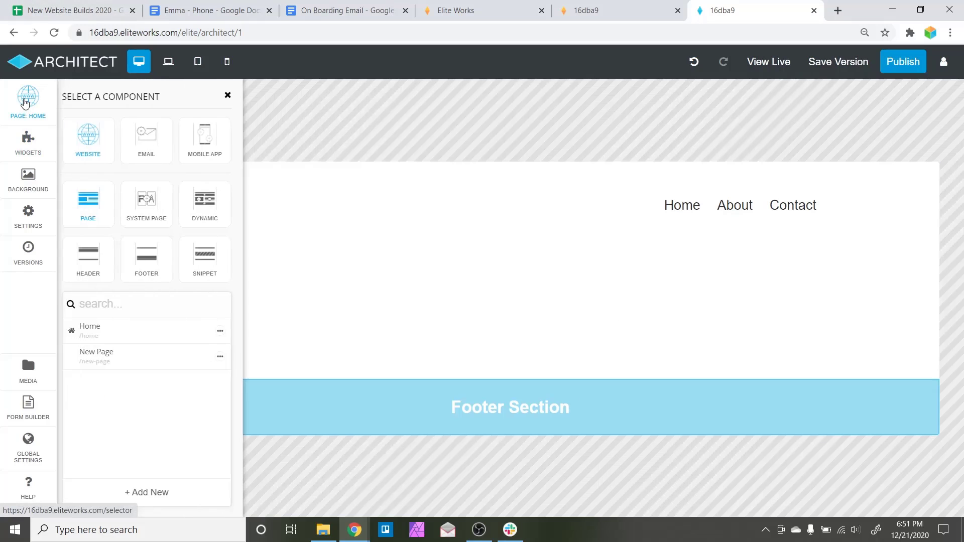
click(144, 269)
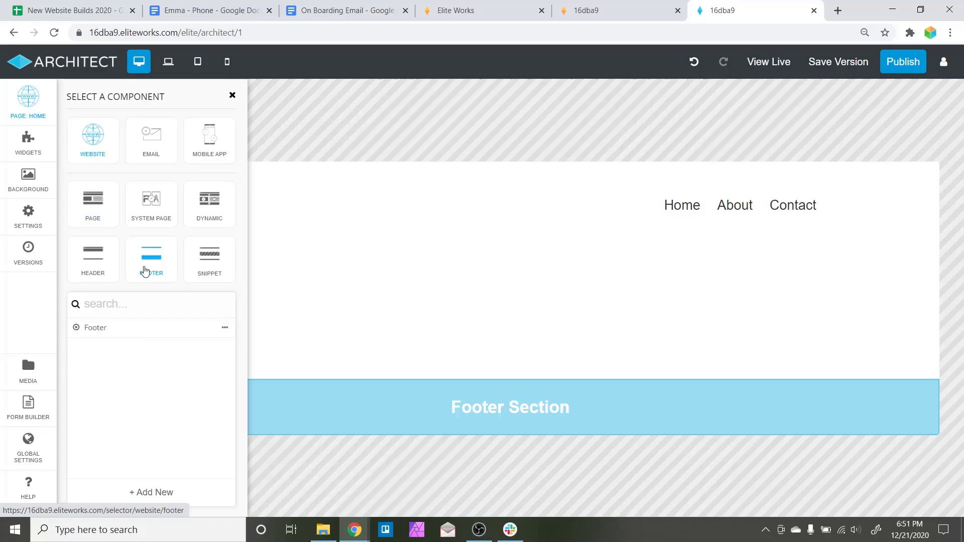
click(140, 336)
click(231, 96)
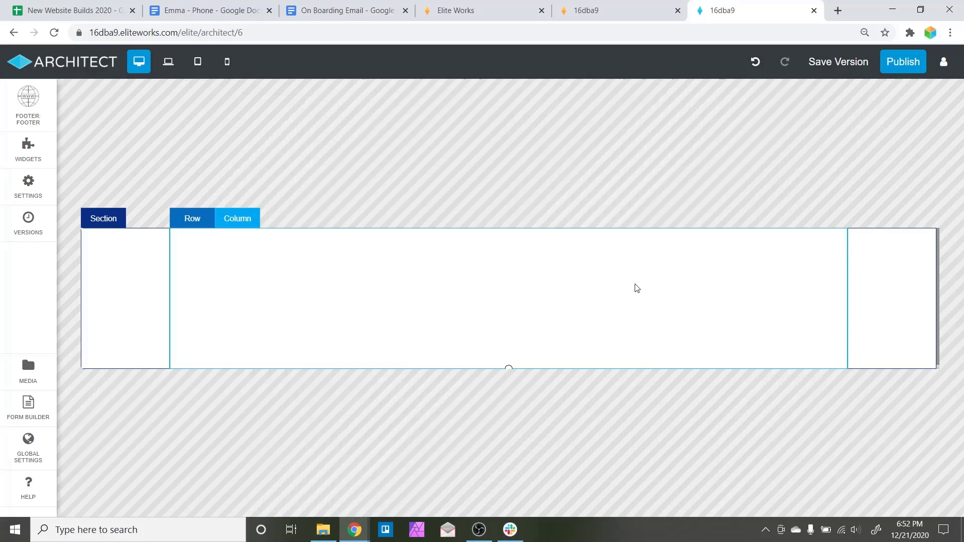
Step: Add a navigation menu widget with Home, About, FAQ, Privacy and Terms to the footer, widen it and place it near the footer's lower edge
click(40, 146)
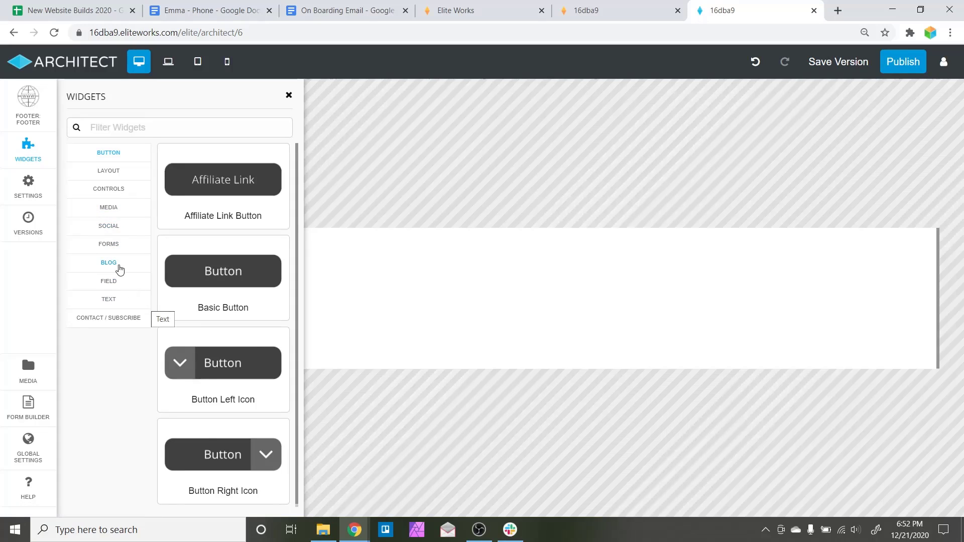
click(127, 192)
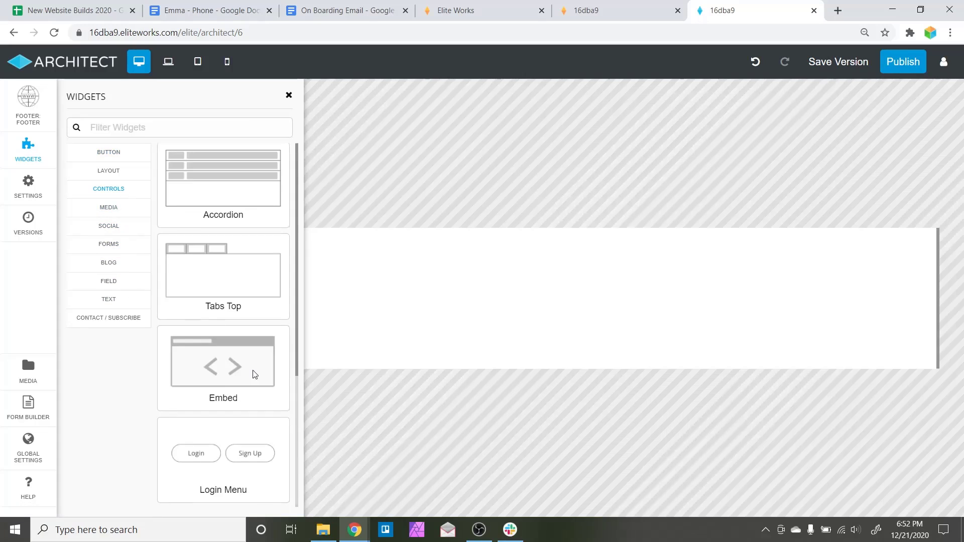
scroll(255, 374, down, 4)
drag(322, 439, 497, 314)
click(460, 317)
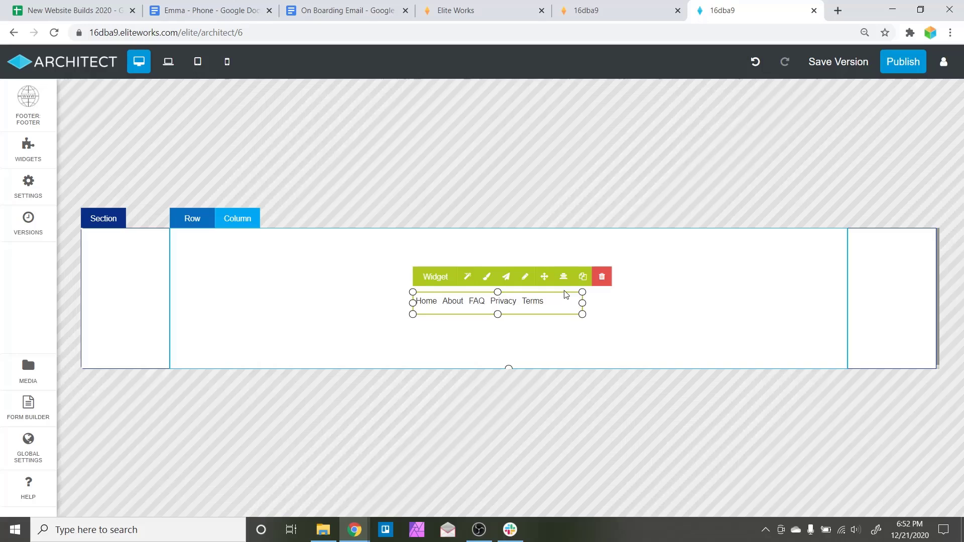
drag(582, 303, 537, 335)
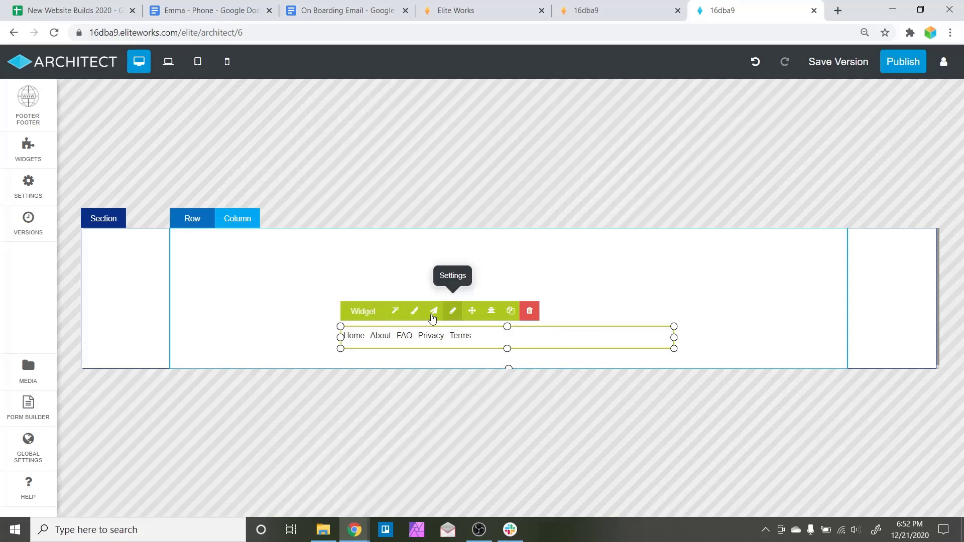
Step: Centre the content of the footer menu's widget container both horizontally and vertically
click(411, 309)
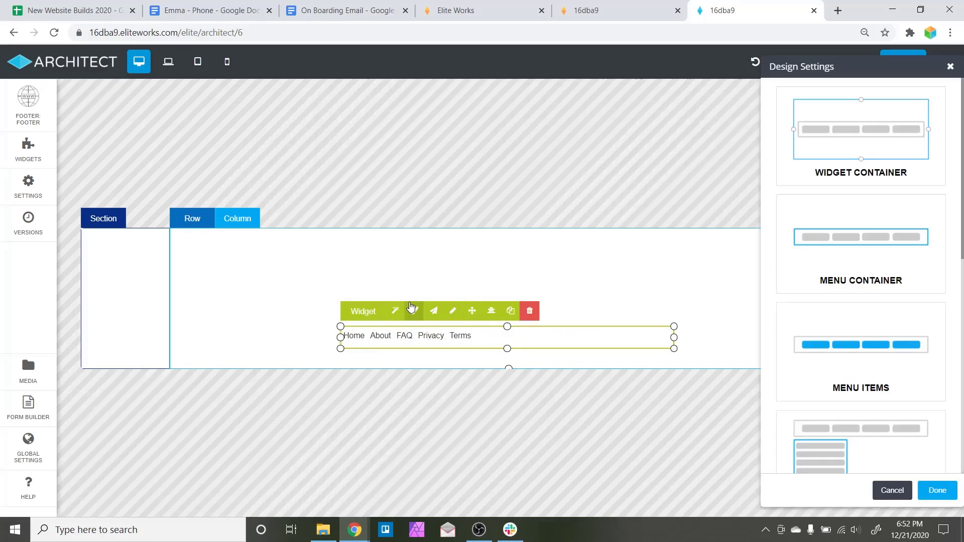
click(854, 165)
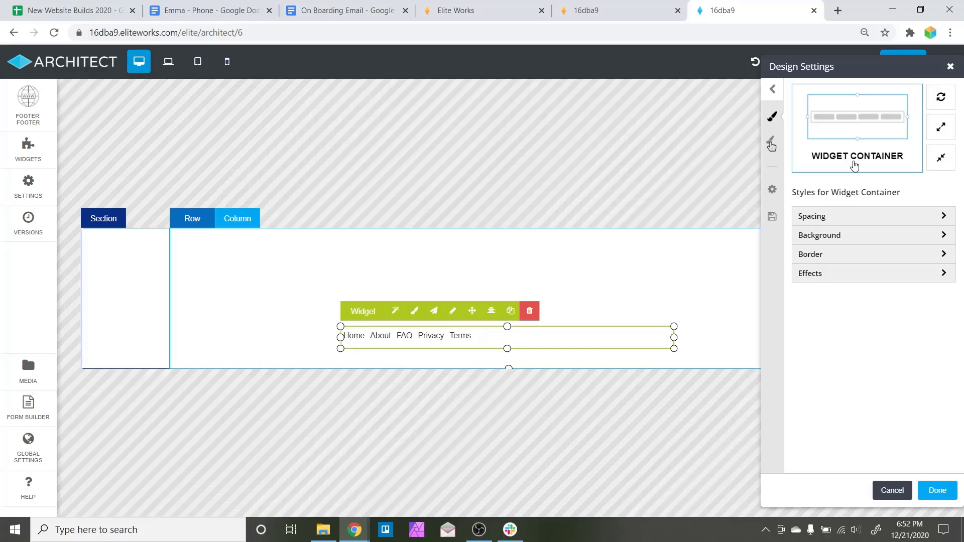
click(843, 219)
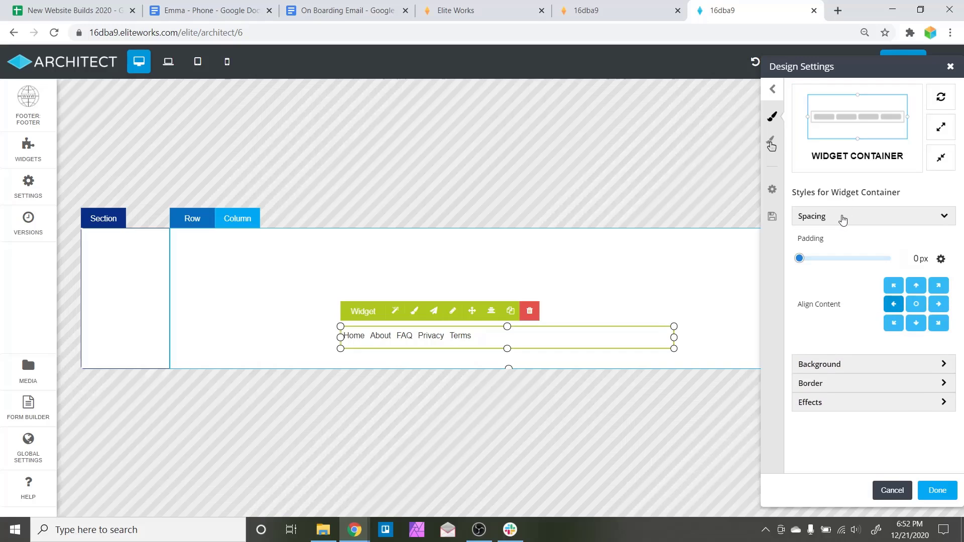
drag(843, 309, 800, 313)
click(803, 317)
click(938, 304)
click(916, 304)
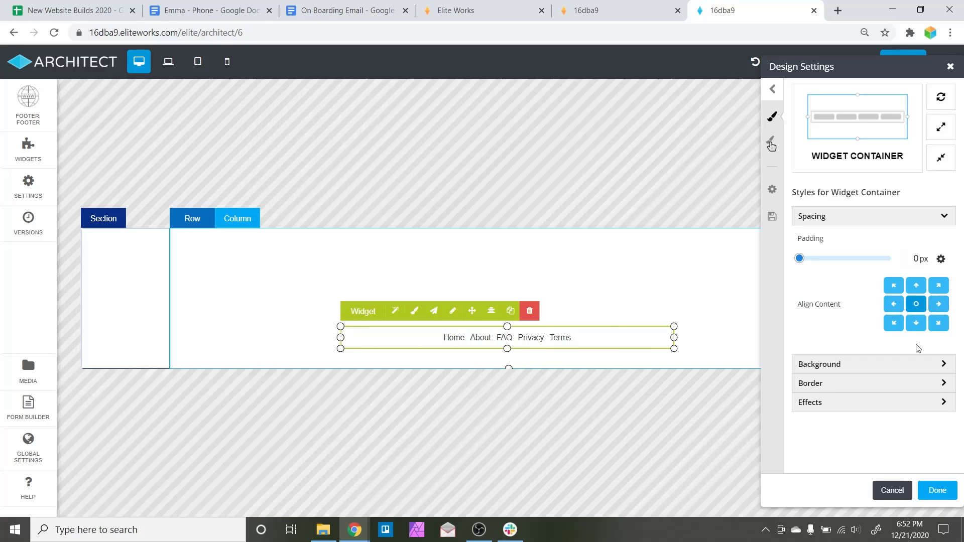
click(917, 323)
click(915, 285)
click(918, 304)
click(935, 486)
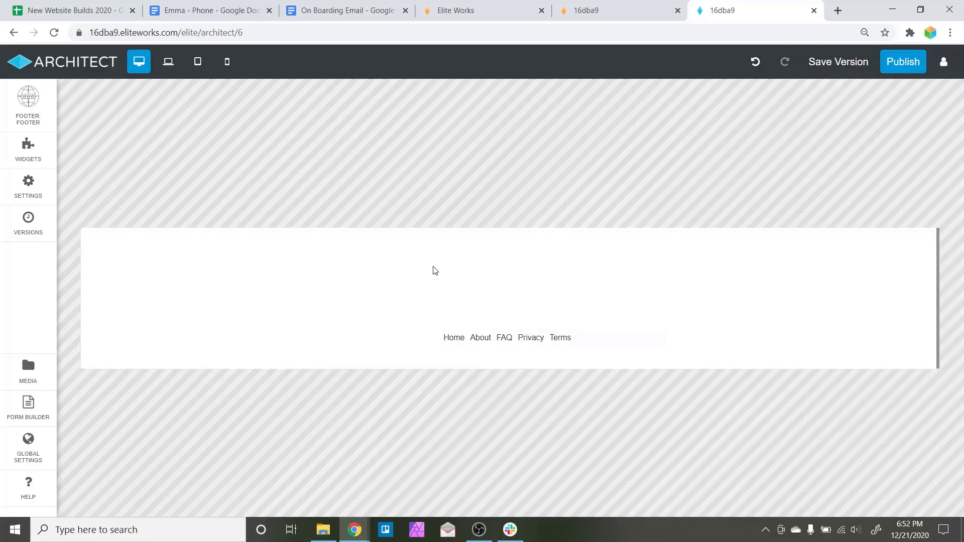
Step: Set the text size of the footer menu's items to 19 px
click(483, 337)
click(414, 311)
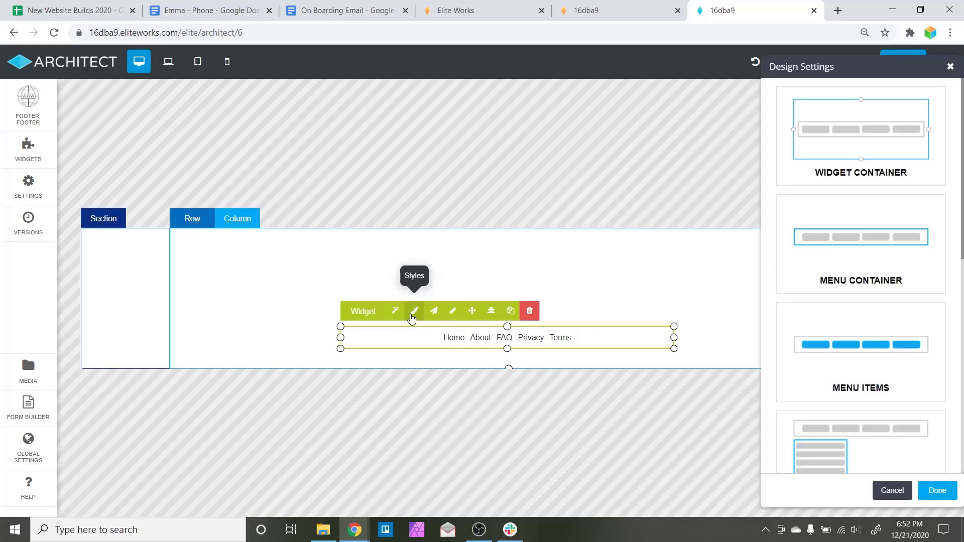
click(818, 350)
click(850, 241)
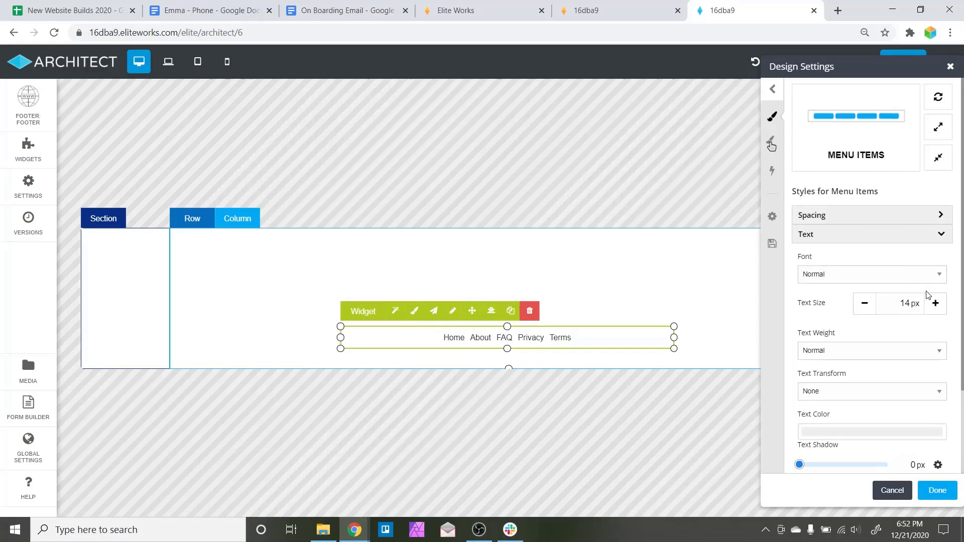
click(934, 303)
click(935, 303)
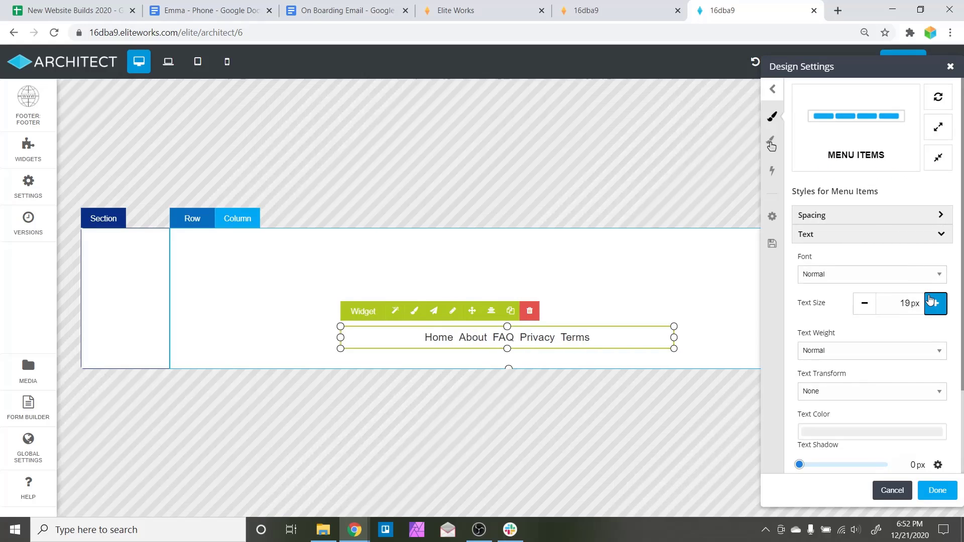
click(937, 491)
Step: Add an Image widget to the footer, shrink it and centre it above the navigation menu
click(37, 155)
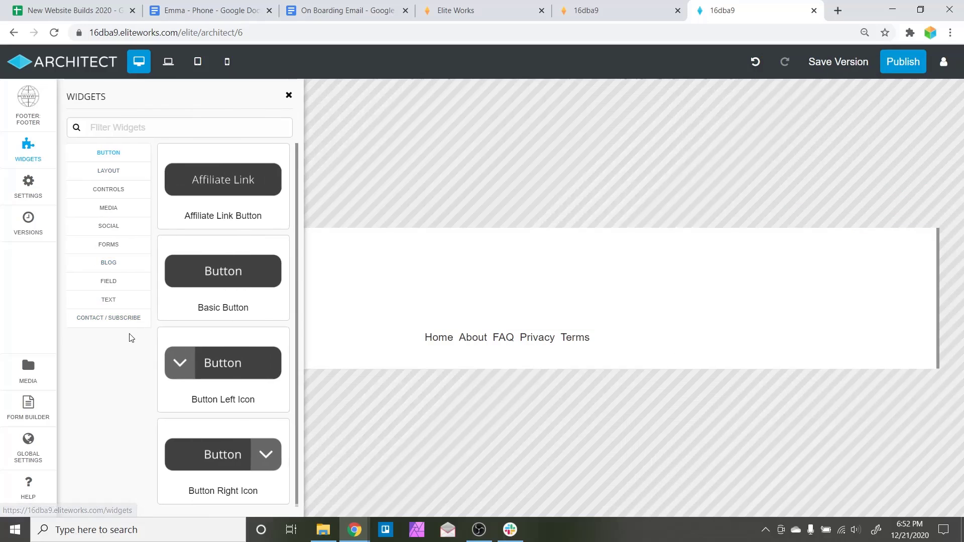
click(120, 207)
scroll(242, 451, down, 5)
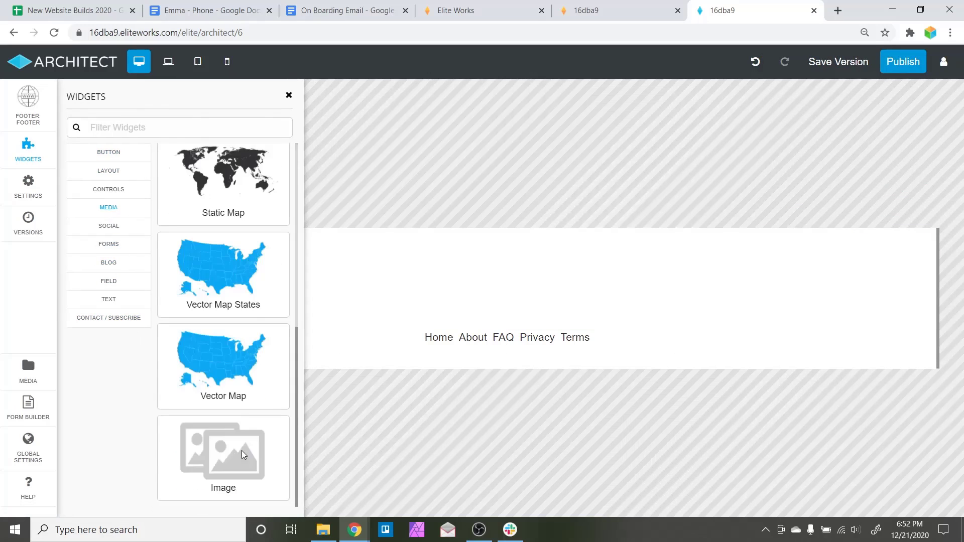
drag(242, 450, 533, 261)
click(546, 295)
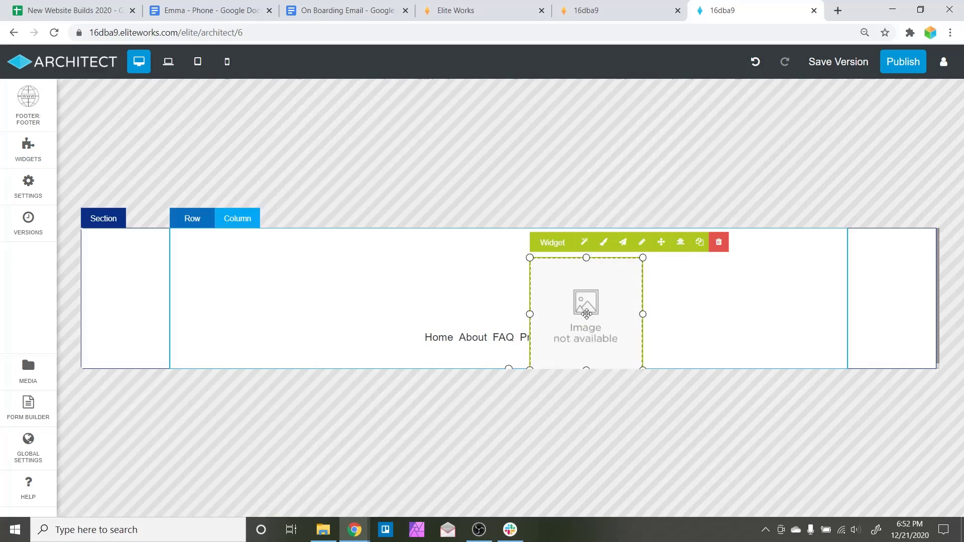
drag(573, 307, 497, 263)
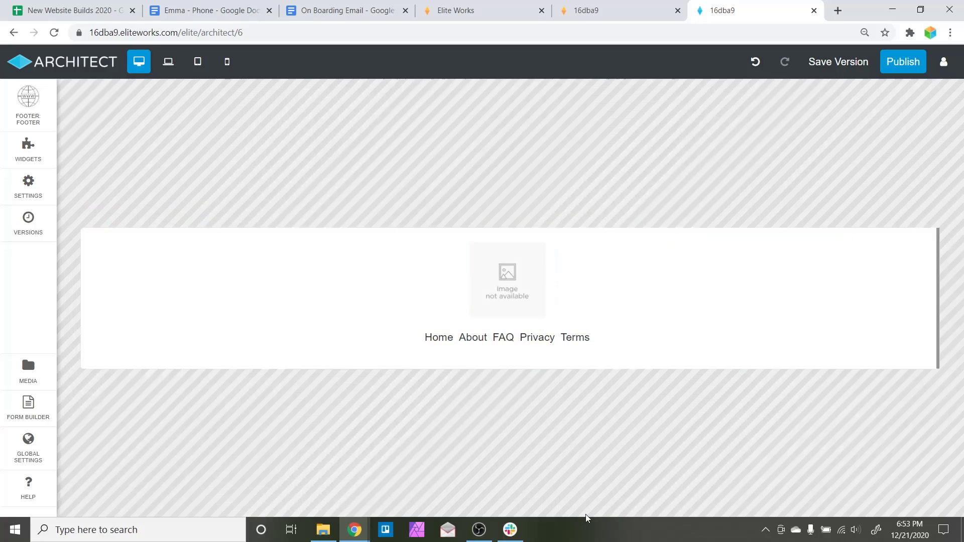
Step: Set the footer's image widget to the brown brick-pattern JPG from the file manager's Main folder
click(576, 227)
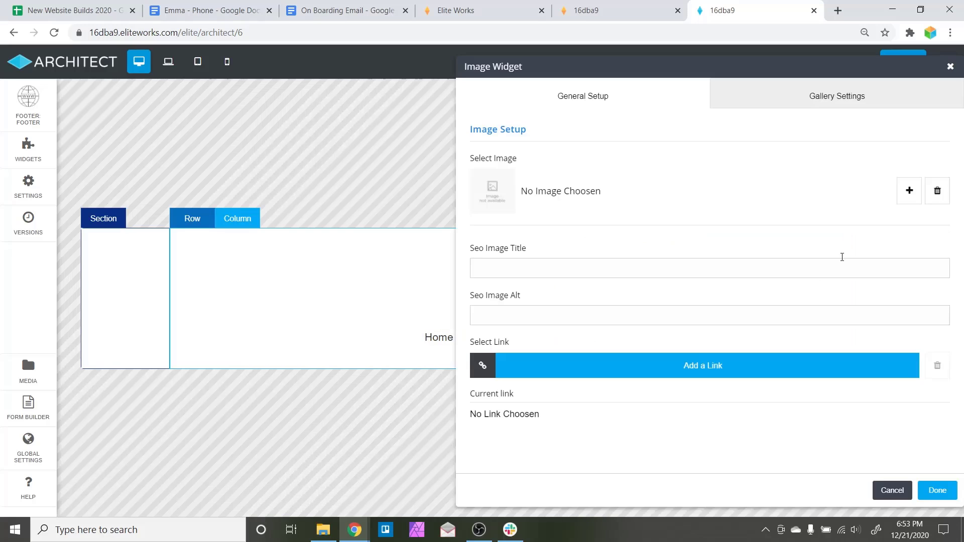
click(908, 192)
click(430, 143)
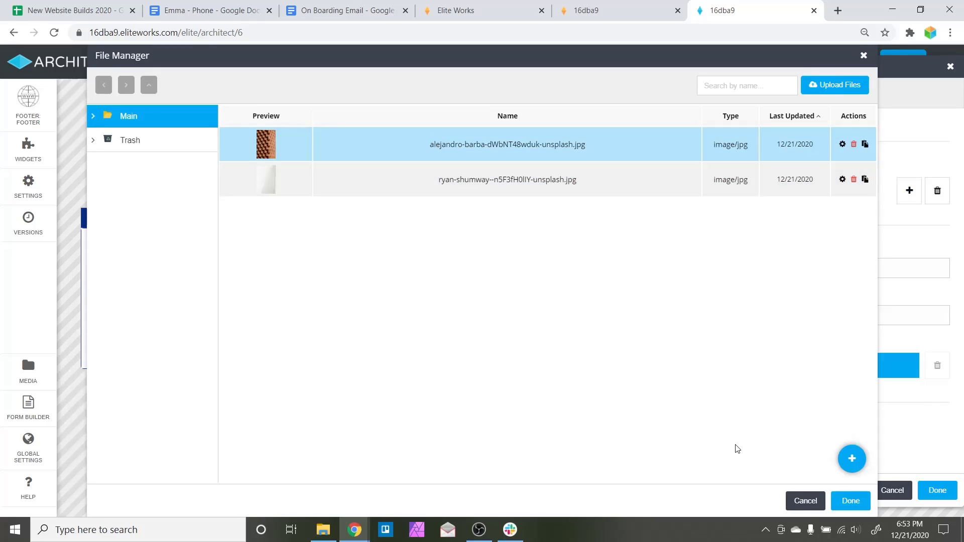
click(851, 500)
click(937, 491)
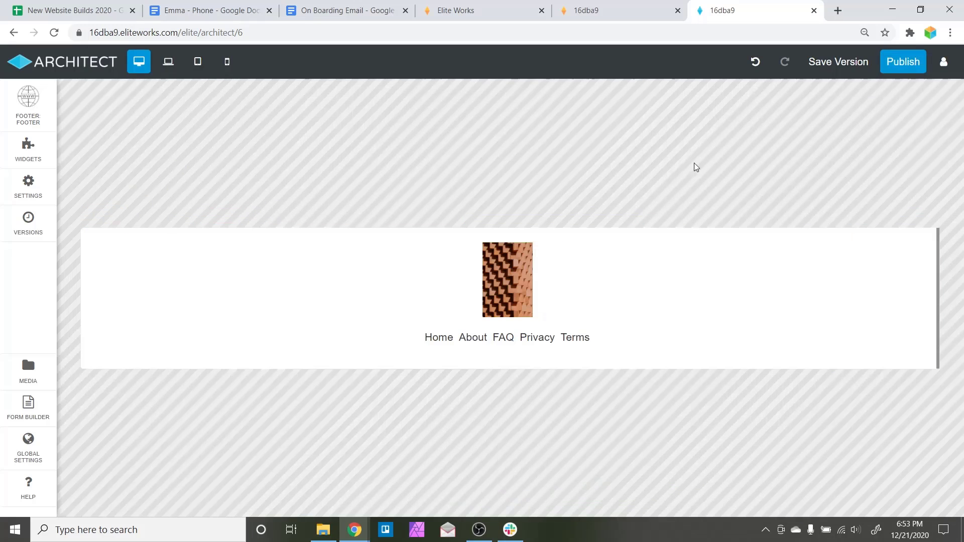
Step: Open the Home page for editing and assign the footer named Footer to its footer section
click(28, 98)
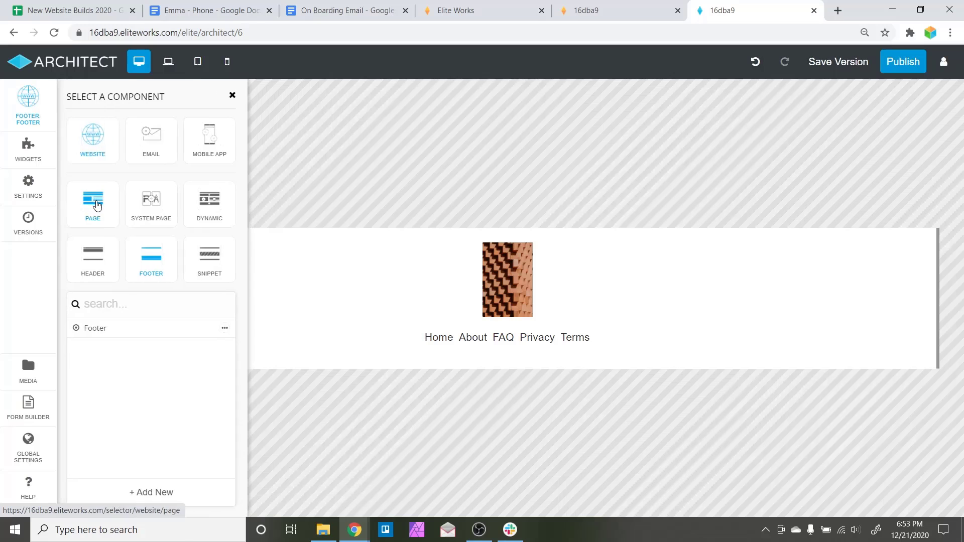
click(129, 337)
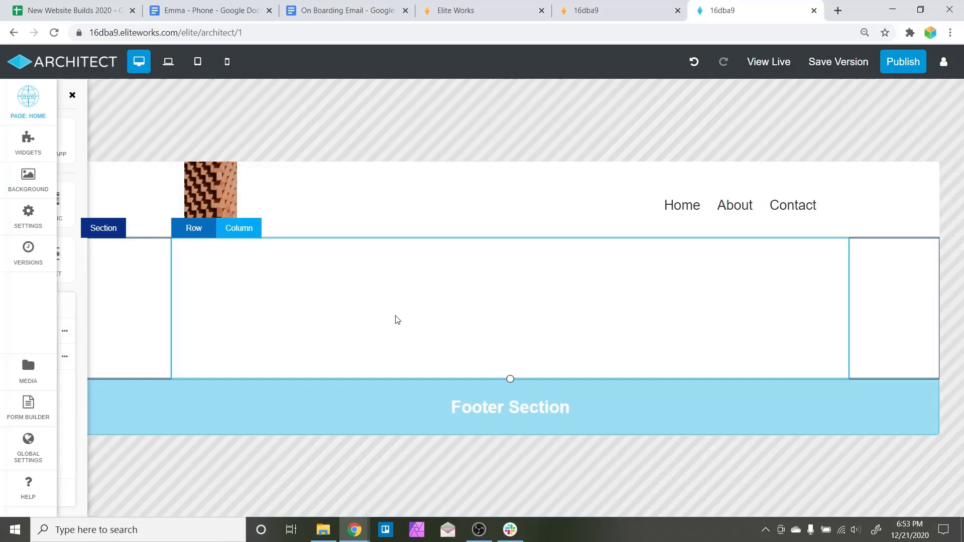
click(448, 405)
click(484, 272)
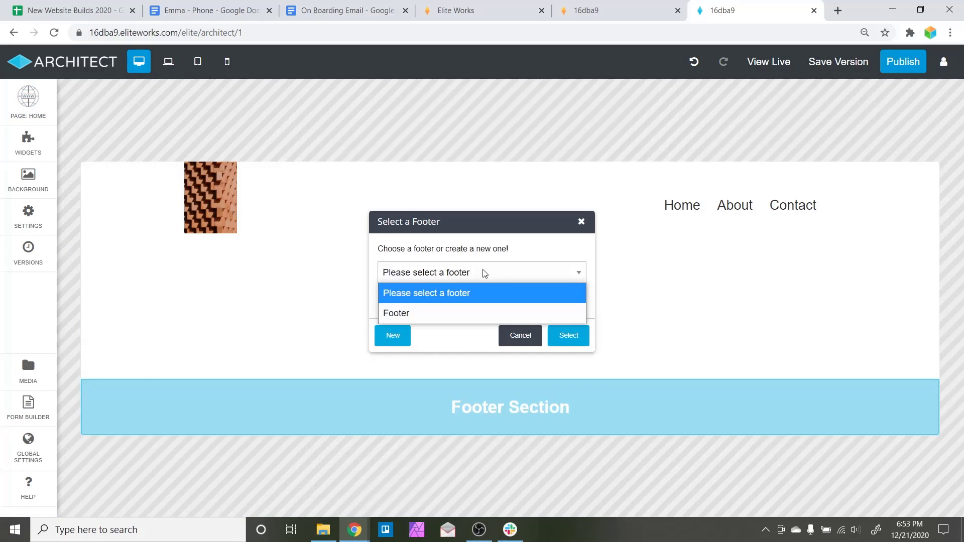
click(459, 314)
click(561, 319)
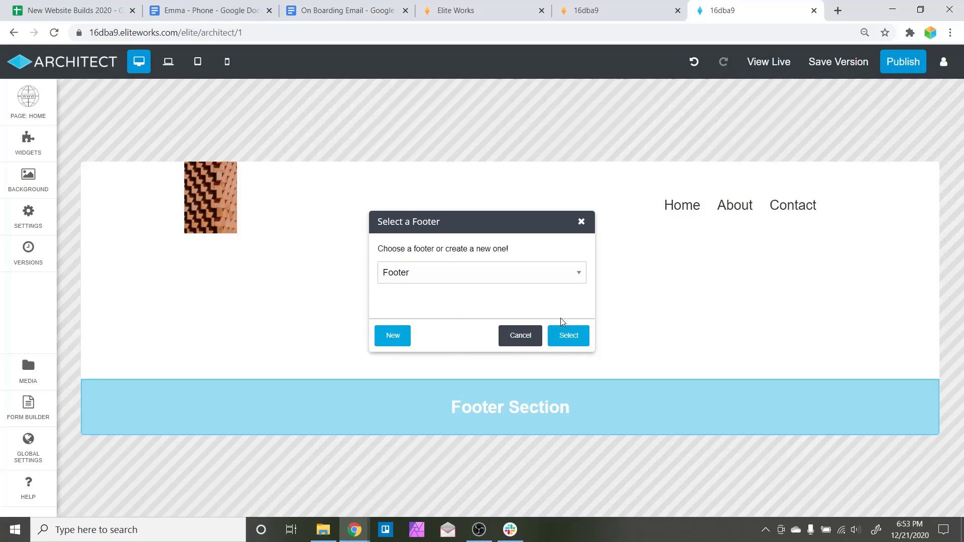
click(560, 327)
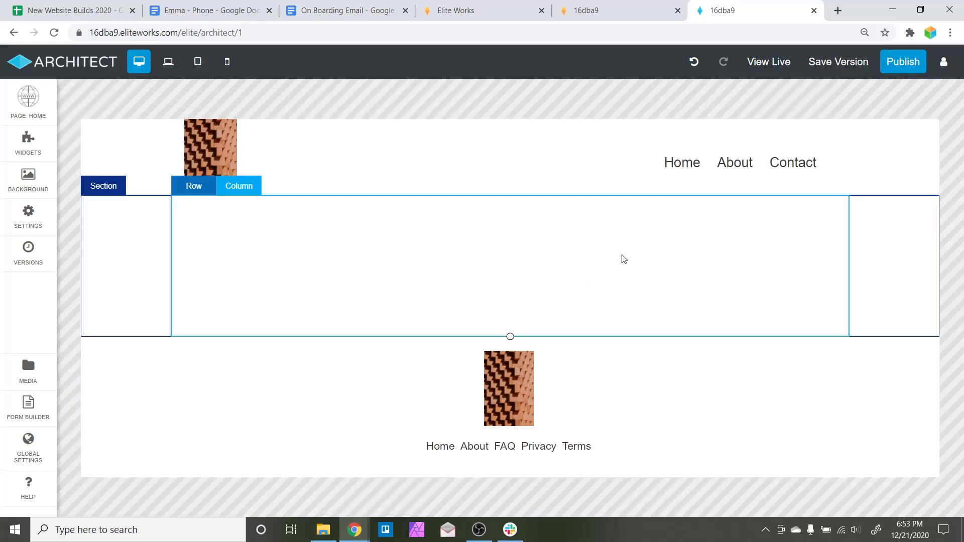
Step: Publish the Home page to the live site and open the live page for viewing
click(907, 64)
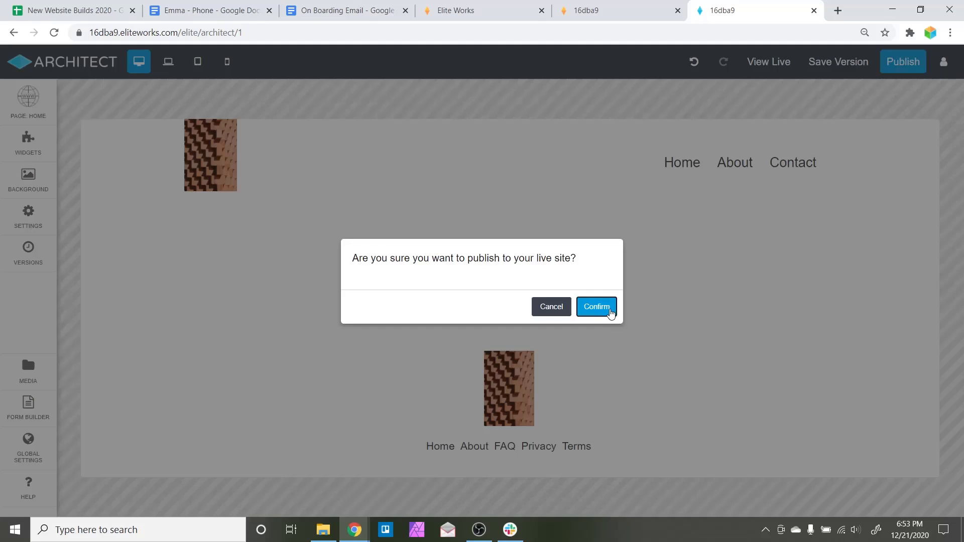
click(609, 311)
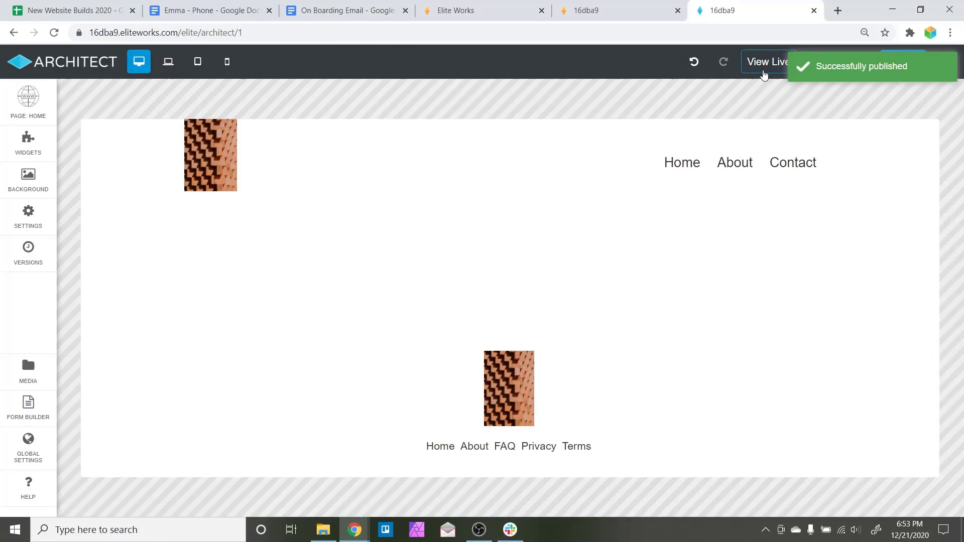
right_click(764, 74)
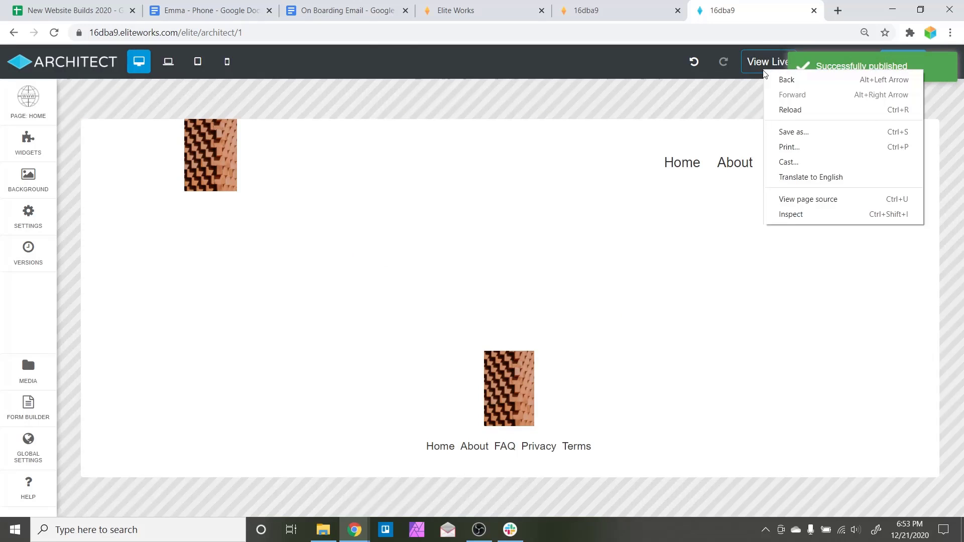
click(764, 74)
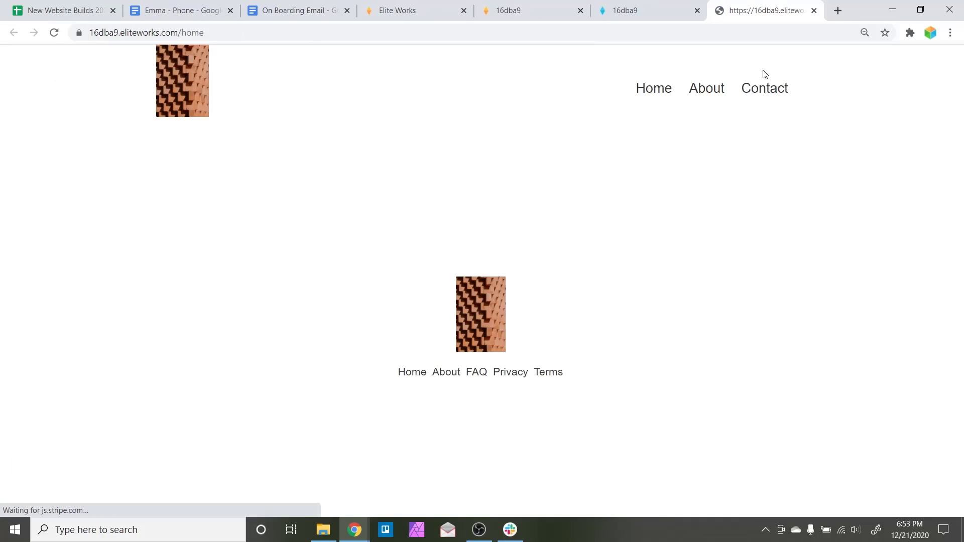